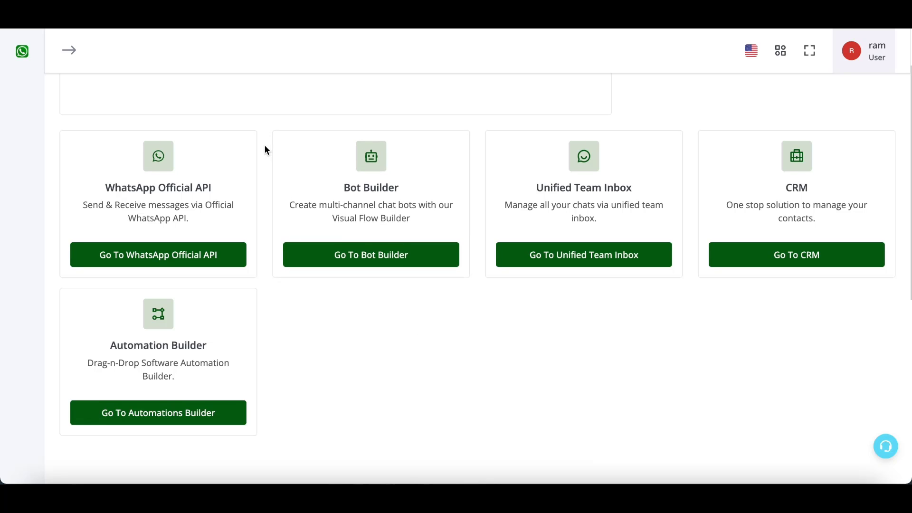
Highlight the Automation Builder product description, then clear the highlight
left_click_drag(111, 342, 186, 373)
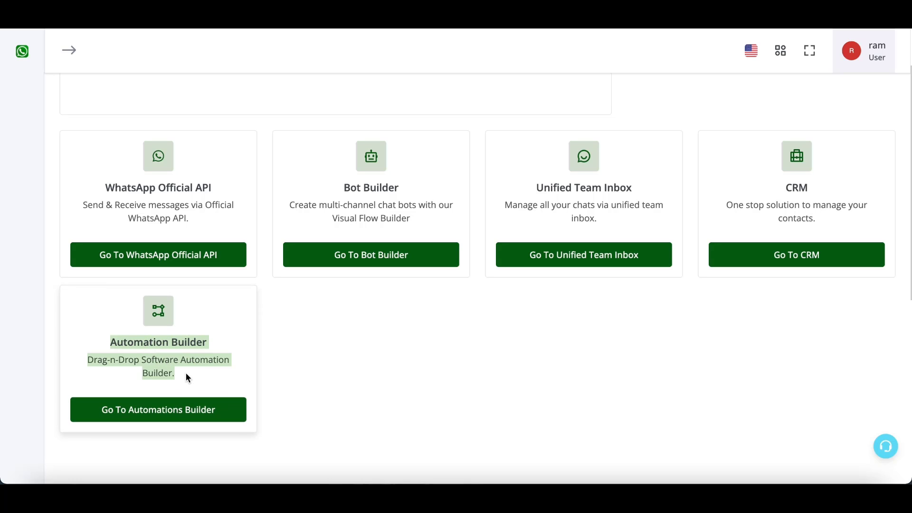
left_click(286, 321)
Create a new blank Google spreadsheet named 'test'
key("super+t")
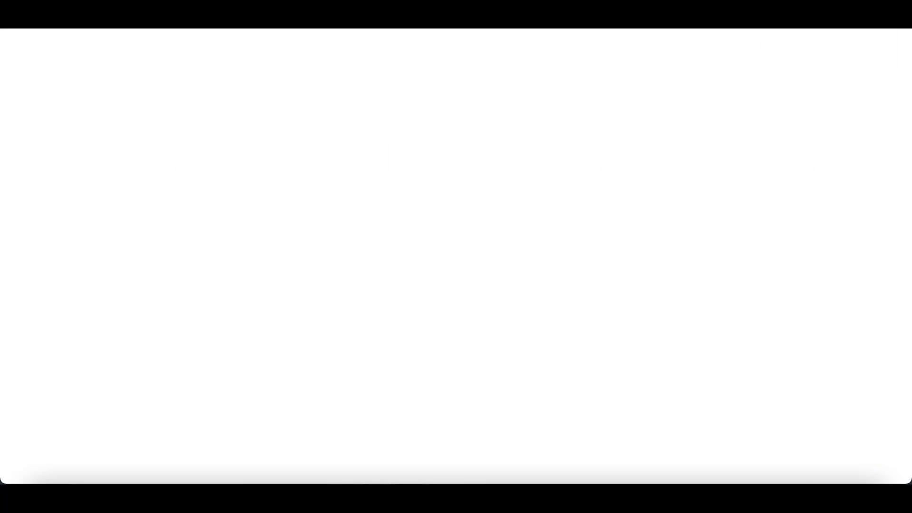
type("sheet")
key("Return")
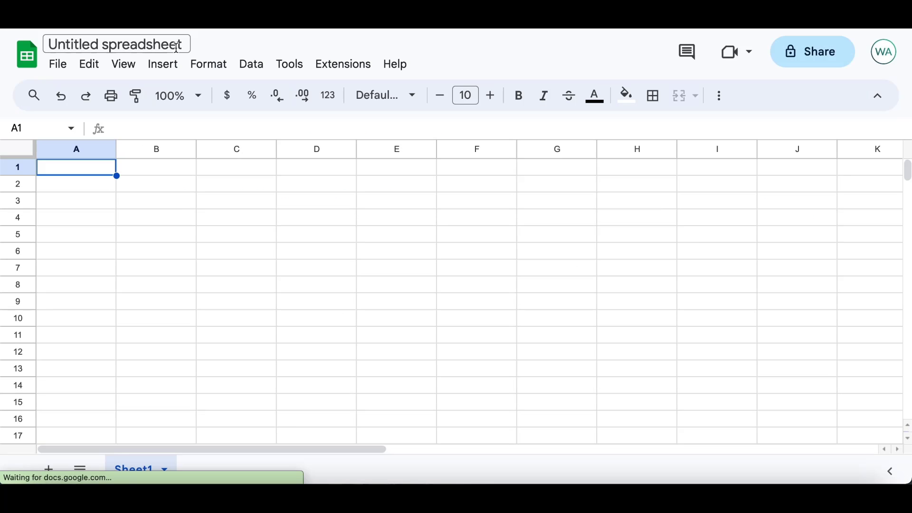
left_click(168, 46)
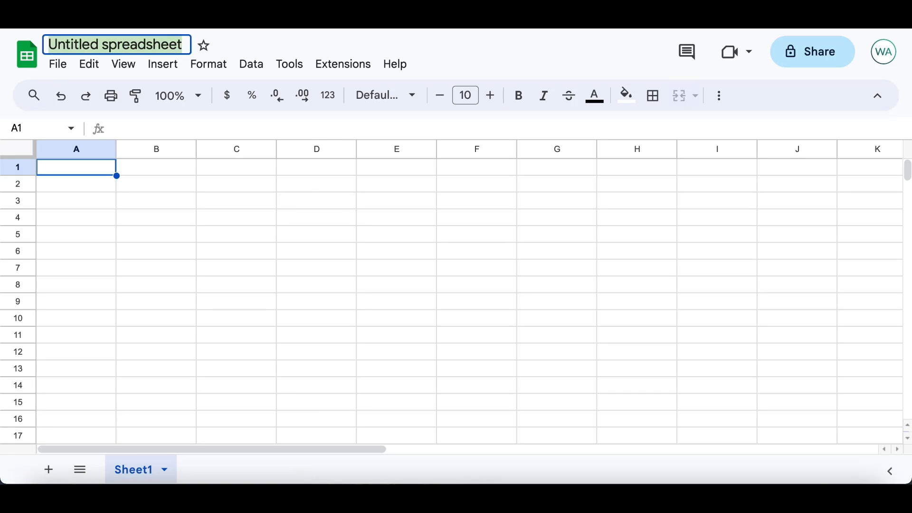
type("test")
left_click(189, 258)
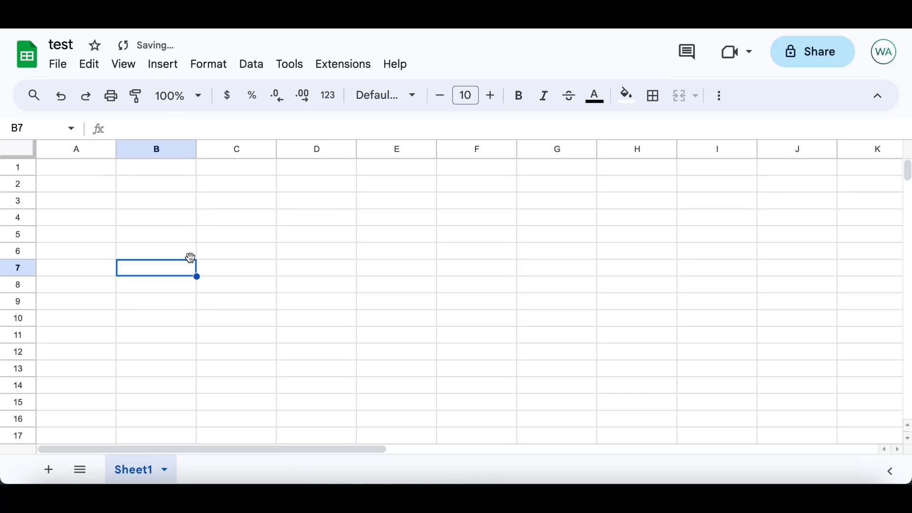
Enter the headers name, number and status in cells A1, B1 and C1
left_click(100, 166)
type("name")
key("Tab")
type("nu")
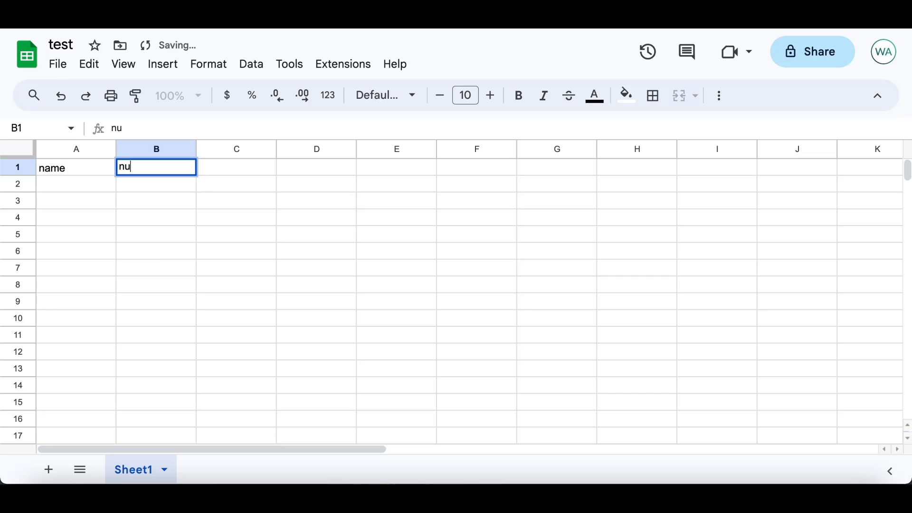
type("mber")
key("Tab")
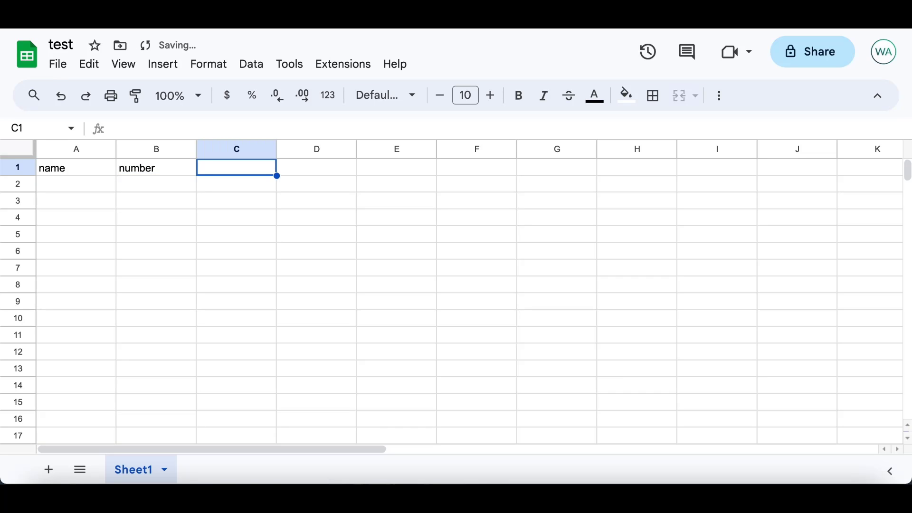
type("status")
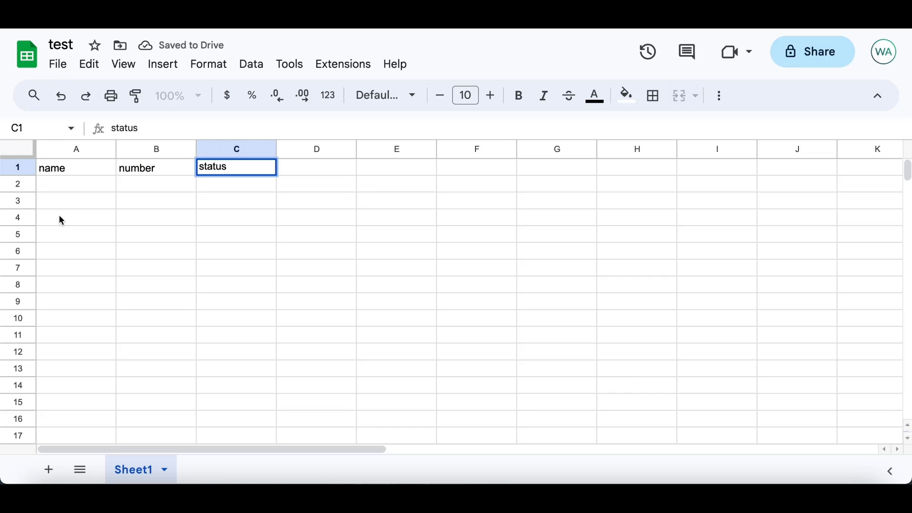
left_click(70, 190)
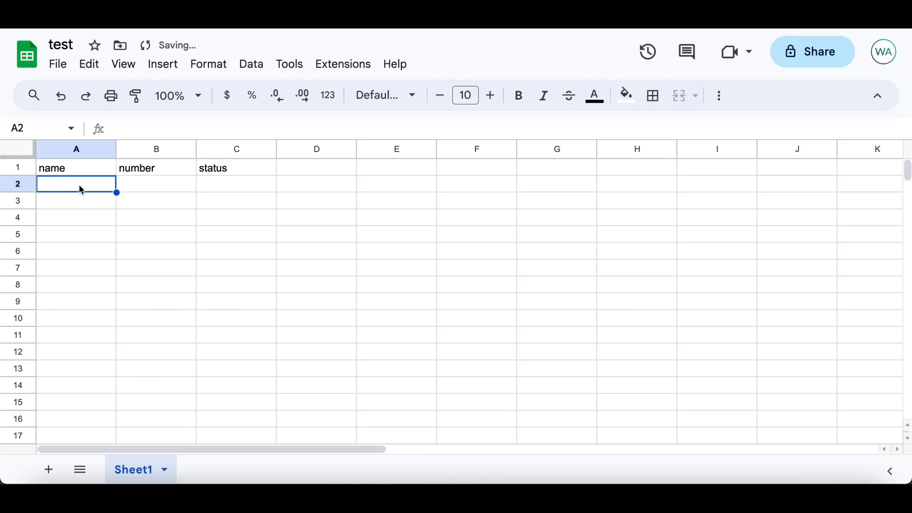
left_click(335, 65)
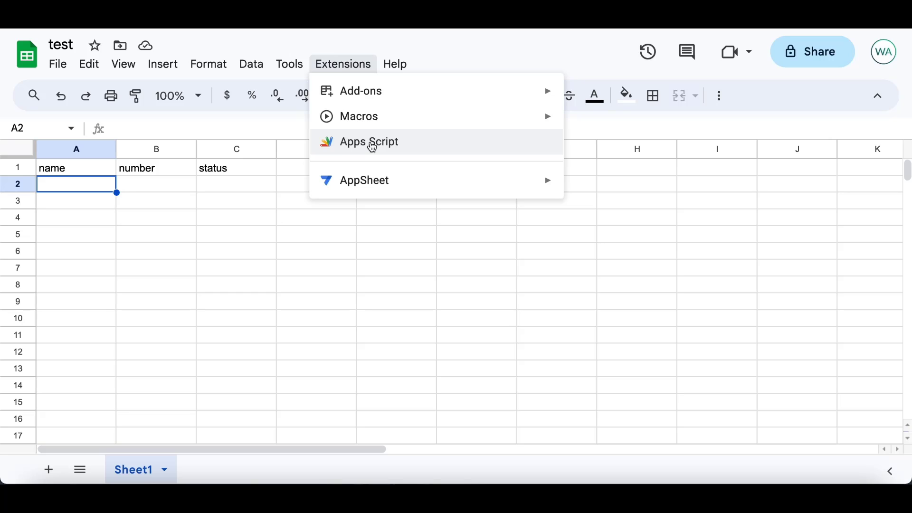
Open the sheet's Apps Script editor, rename the project 'gsheet to webhook', and dismiss the sign-in notice
left_click(372, 144)
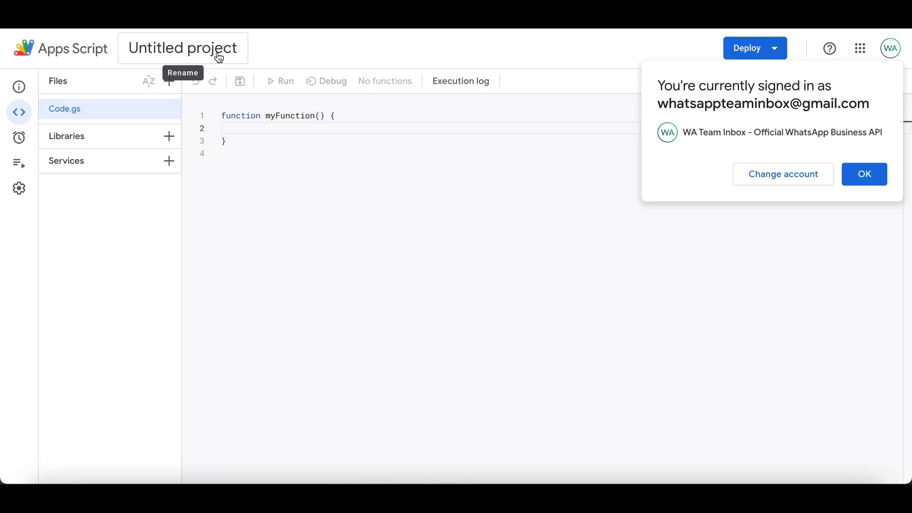
left_click(176, 50)
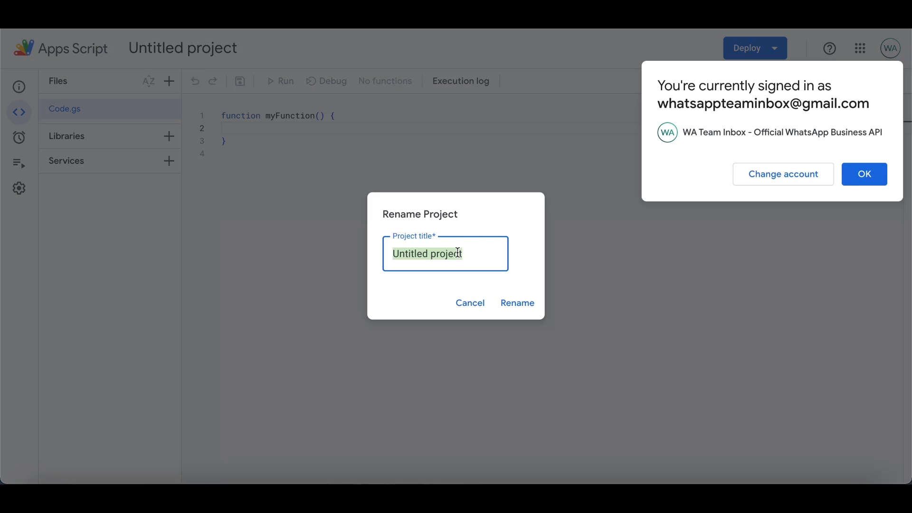
type("gsheet ")
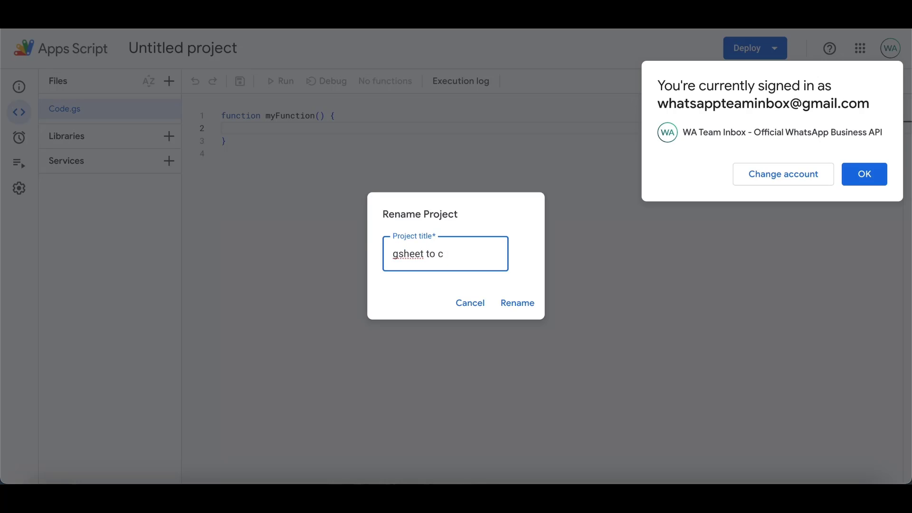
type("to webhook")
left_click(537, 307)
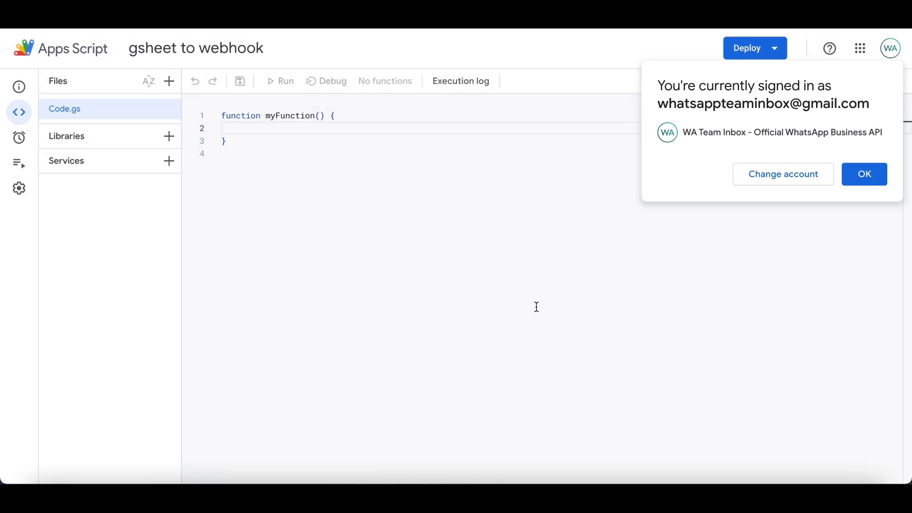
left_click(872, 177)
left_click(392, 144)
Replace the default myFunction in Code.gs with the pasted onEdit webhook script
key("ctrl+a")
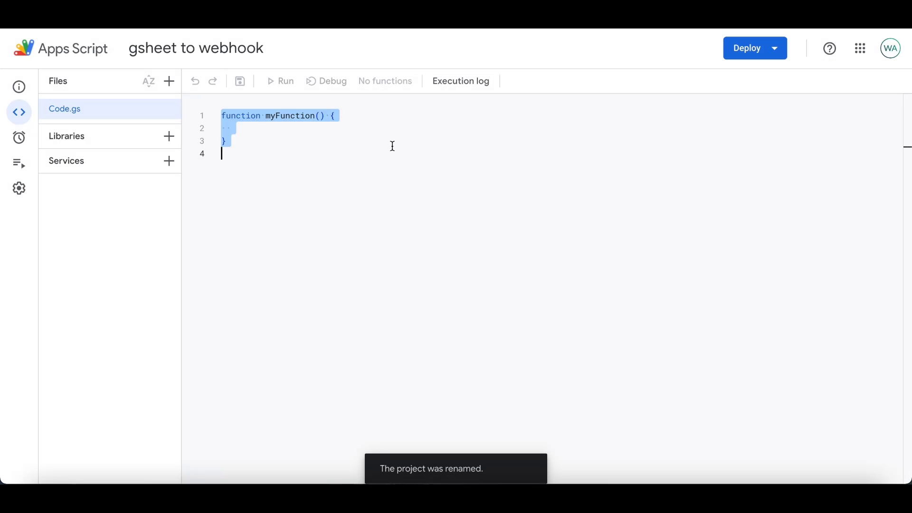
left_click(249, 161)
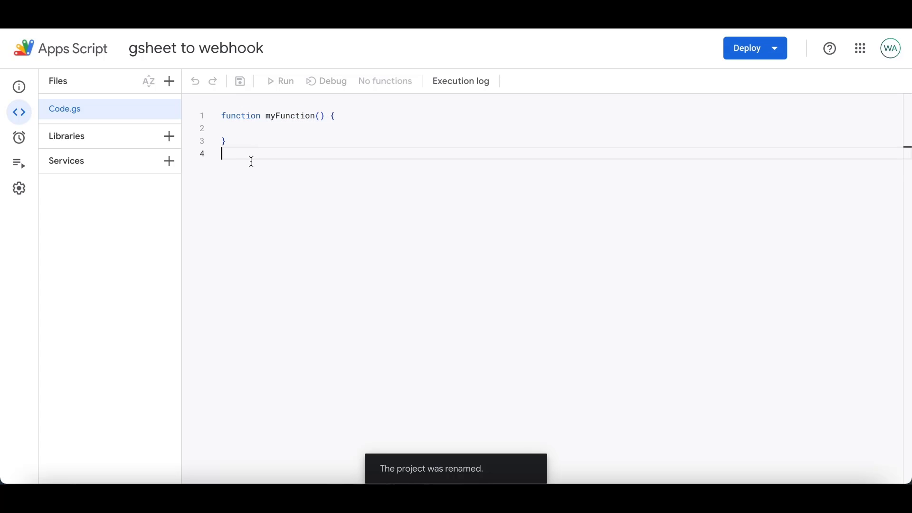
left_click_drag(236, 147, 220, 115)
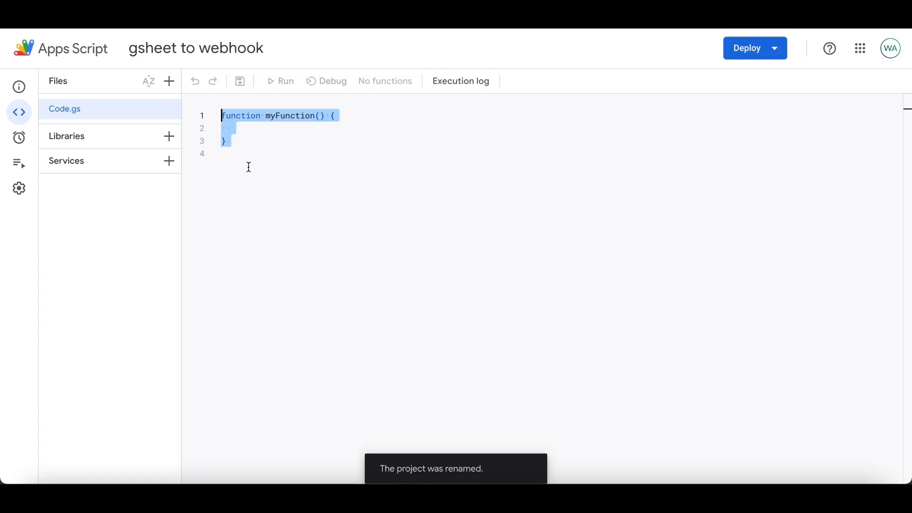
key("BackSpace")
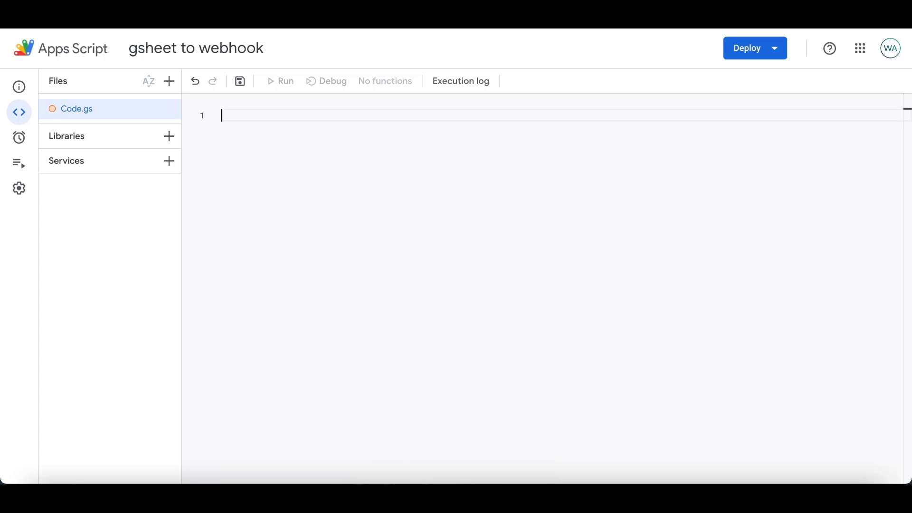
key("ctrl+v")
scroll(337, 175, "up", 3)
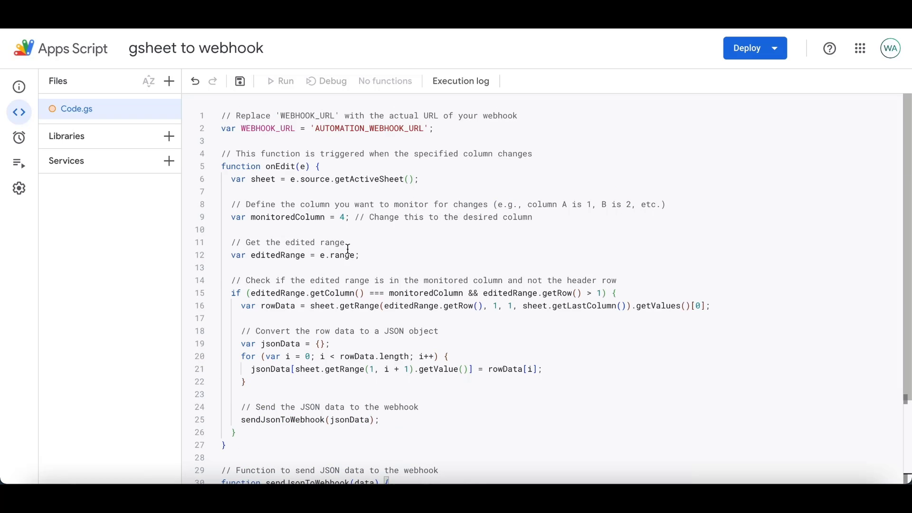
scroll(431, 264, "down", 3)
scroll(428, 275, "up", 3)
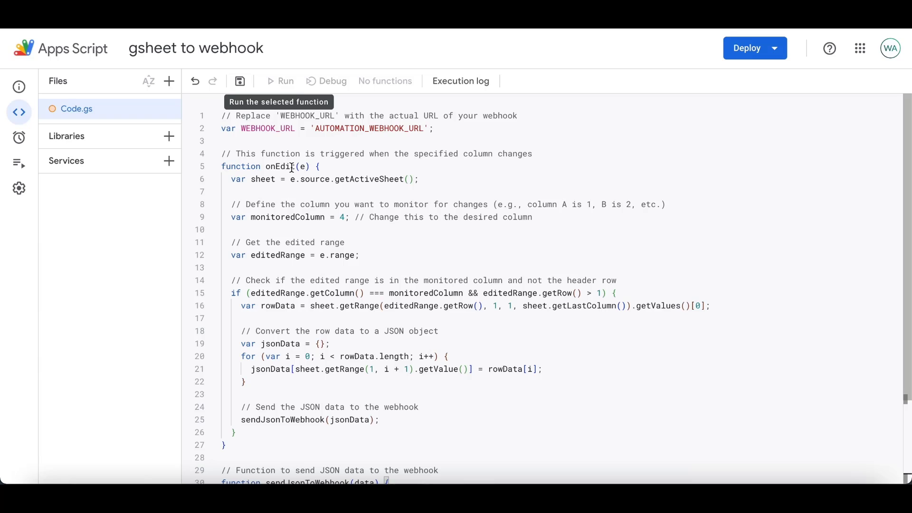
Highlight the monitored column setting on line 9 and the WEBHOOK_URL placeholder line
triple_click(349, 220)
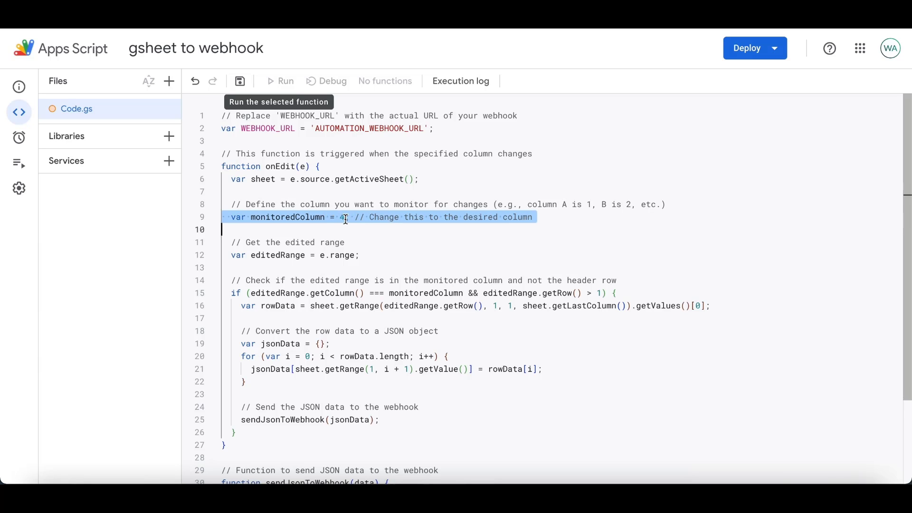
left_click(346, 220)
double_click(394, 129)
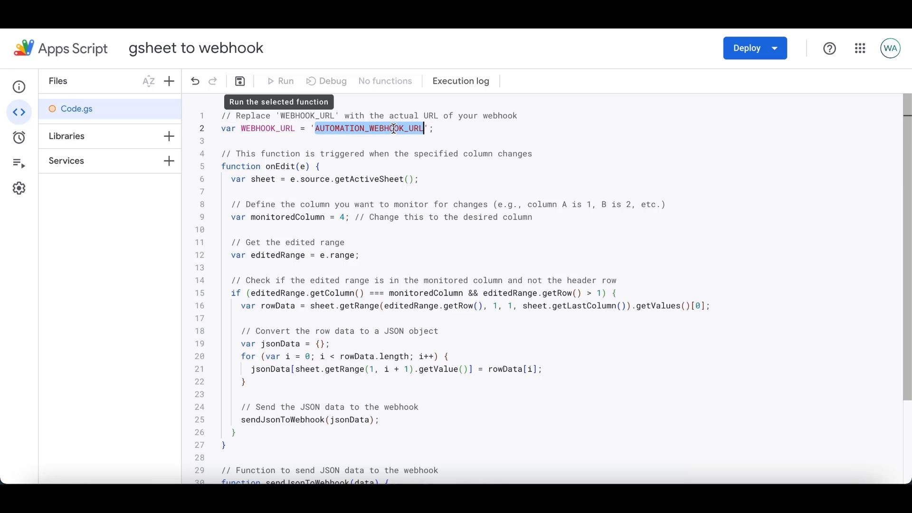
triple_click(394, 129)
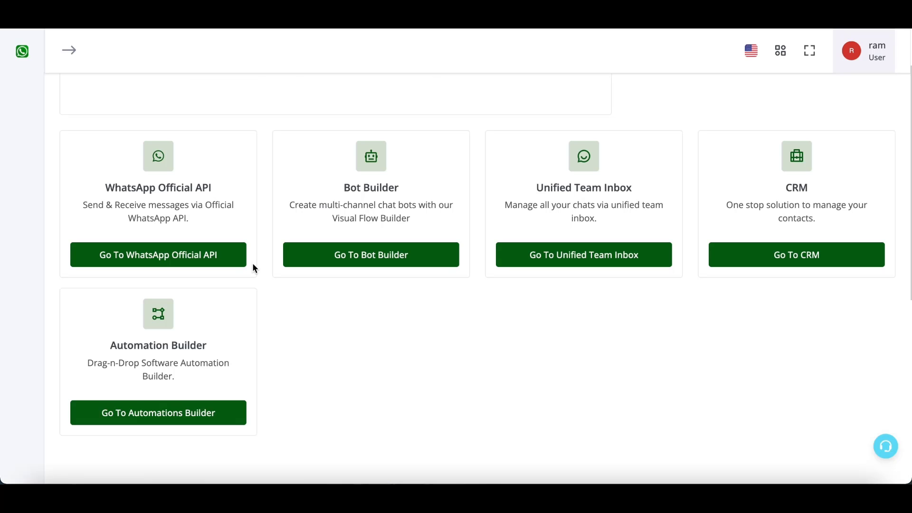
Create a new Automation Builder workflow named 'sheet'
left_click(224, 411)
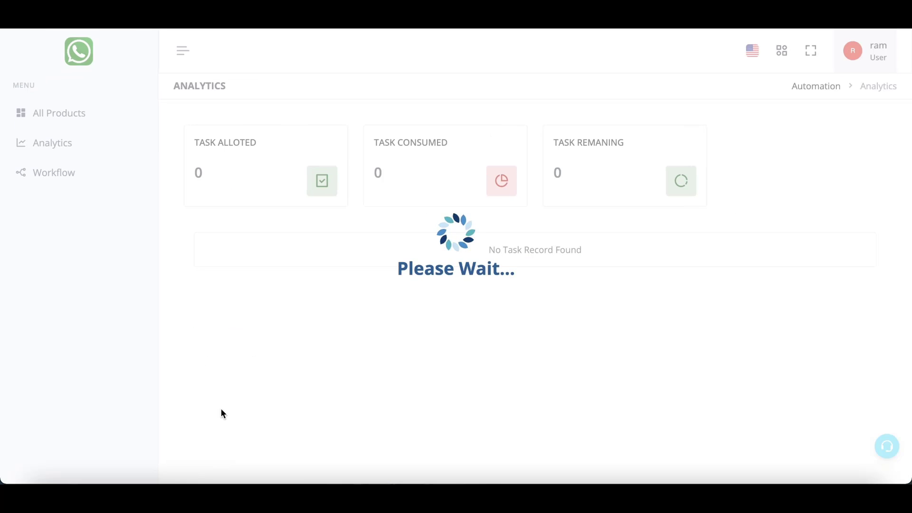
left_click(116, 172)
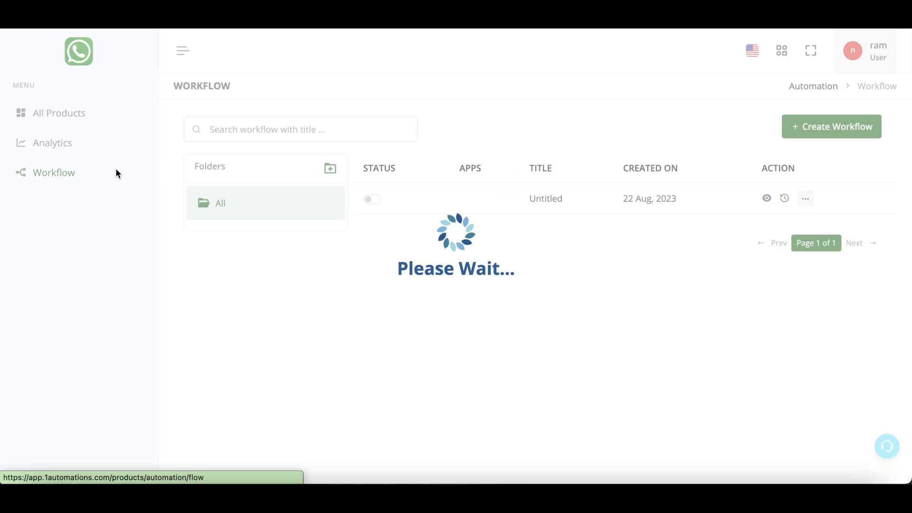
left_click(828, 127)
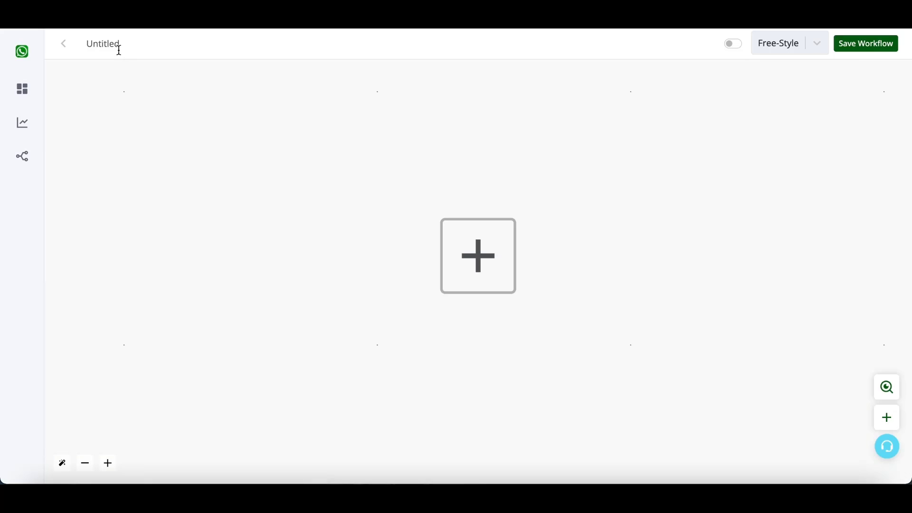
double_click(119, 46)
type("sheet")
Add a Custom Webhook trigger titled 'test', generate its URL and copy it
left_click(470, 240)
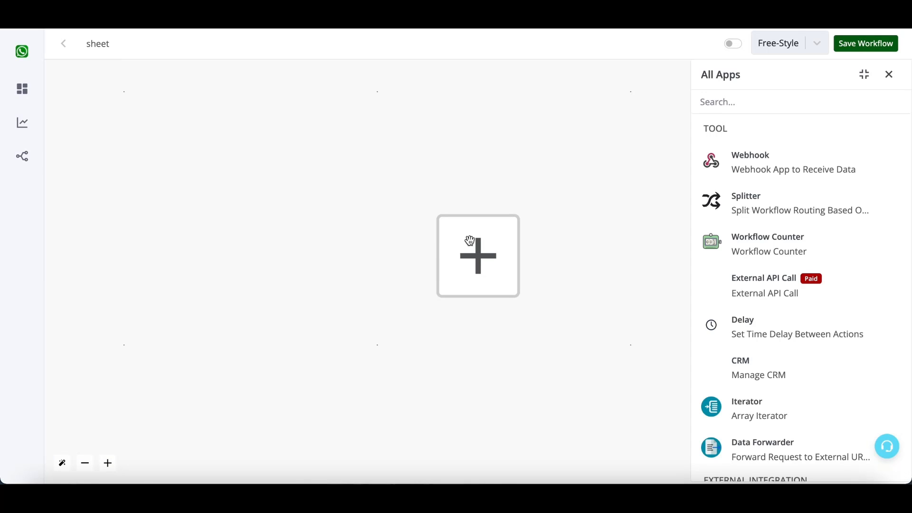
left_click(762, 174)
left_click(766, 171)
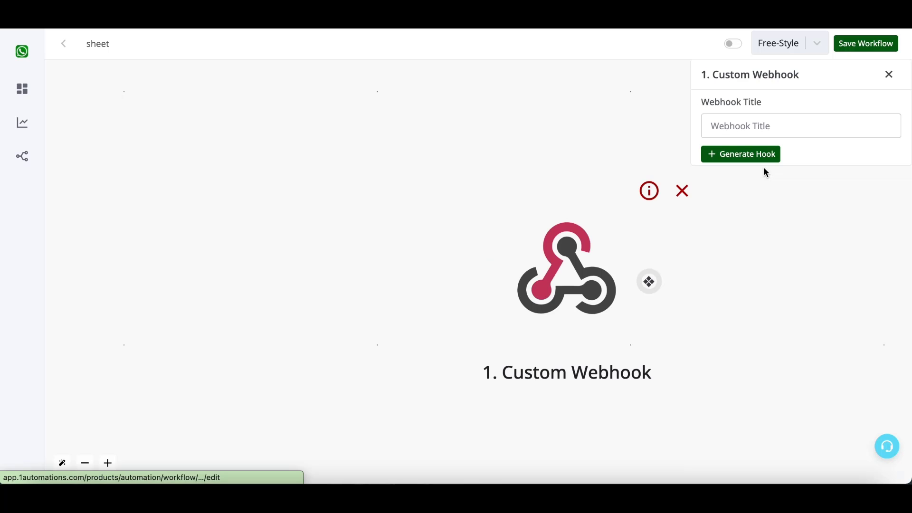
left_click(753, 125)
type("test")
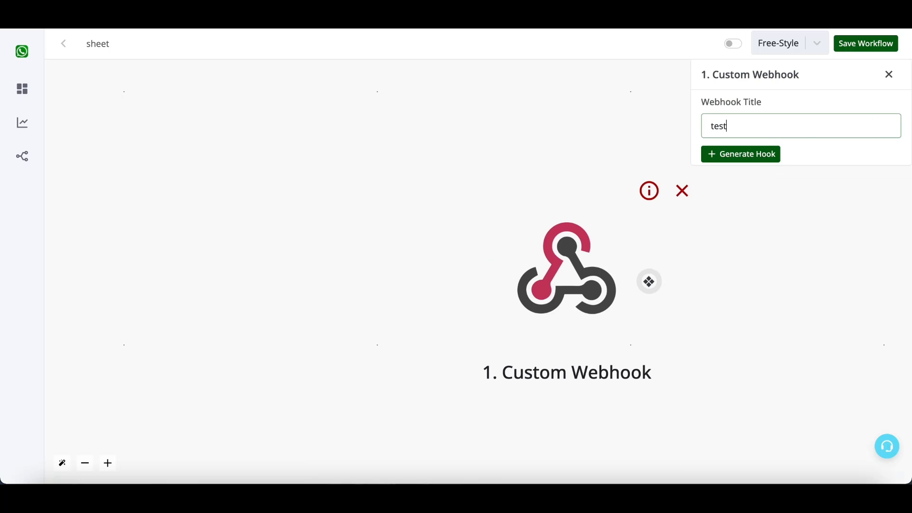
left_click(755, 156)
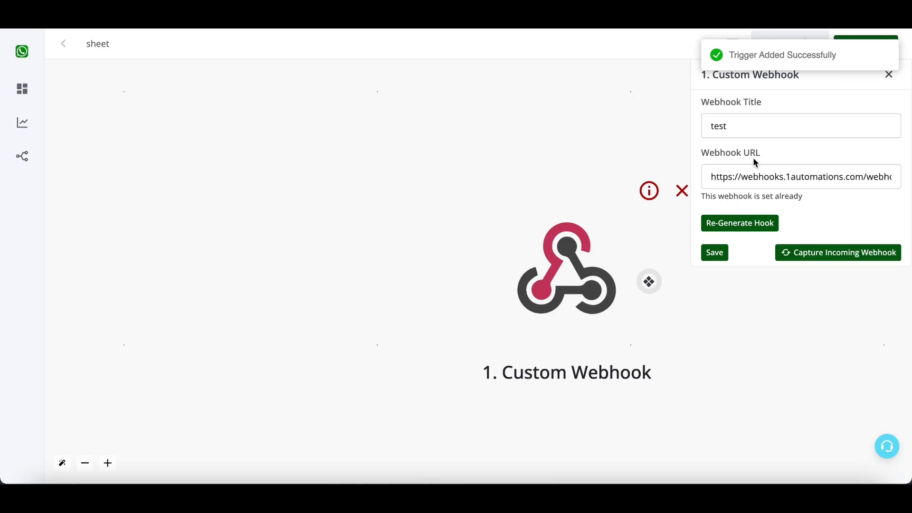
left_click(785, 185)
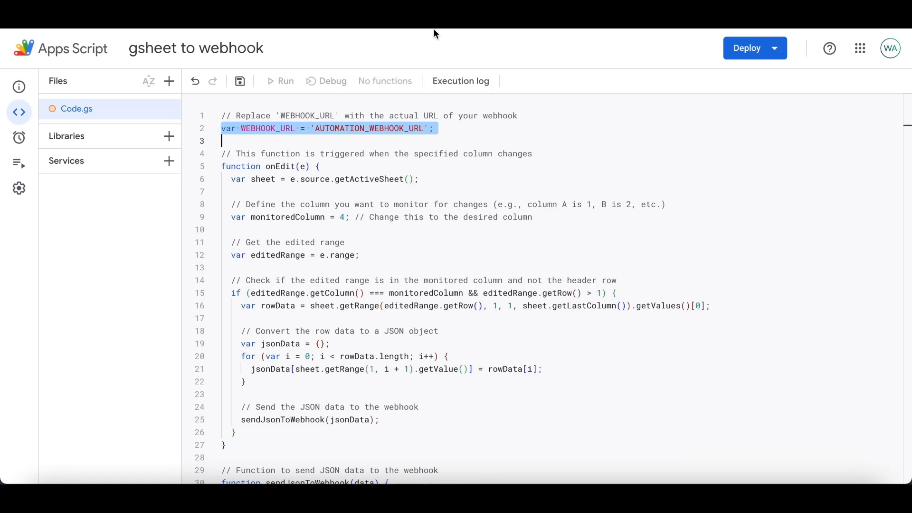
Paste the copied webhook URL over the AUTOMATION_WEBHOOK_URL placeholder on line 2 and check it
left_click(346, 143)
left_click(316, 129)
left_click_drag(316, 129, 424, 130)
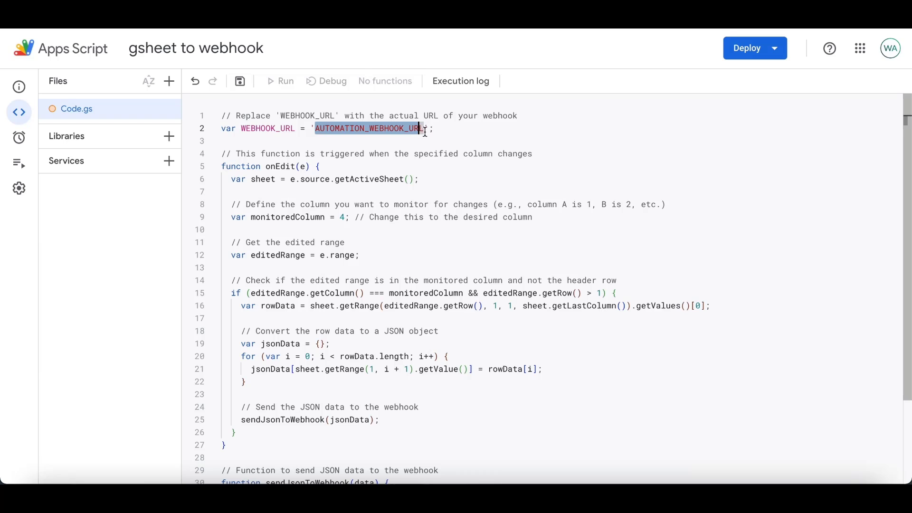
key("ctrl+v")
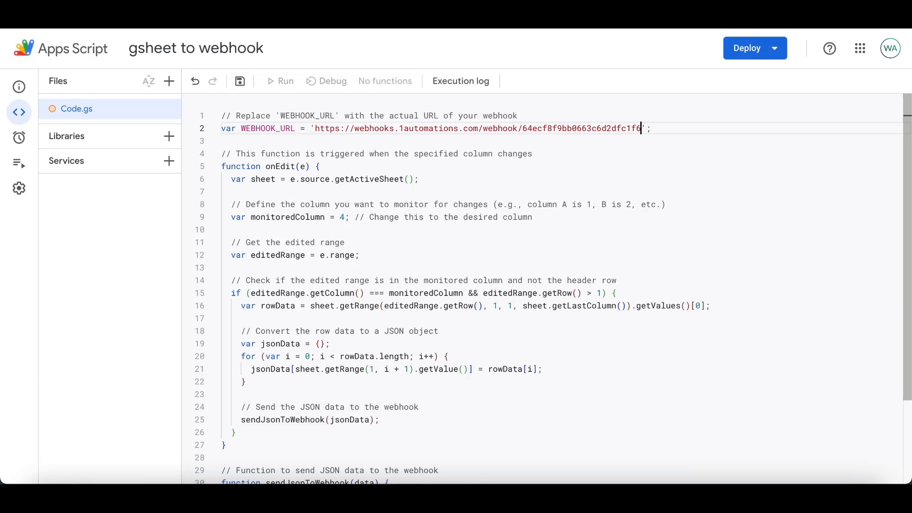
left_click(643, 128)
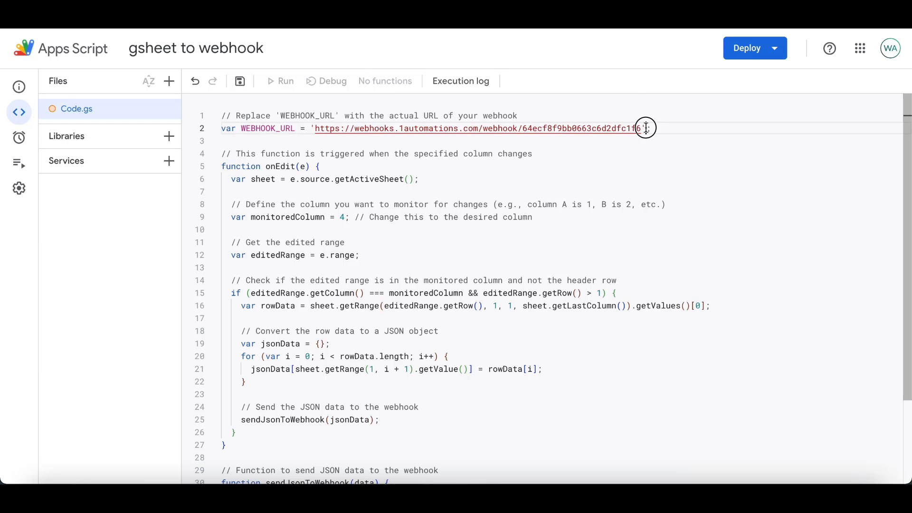
left_click(315, 128, "shift")
left_click(345, 174)
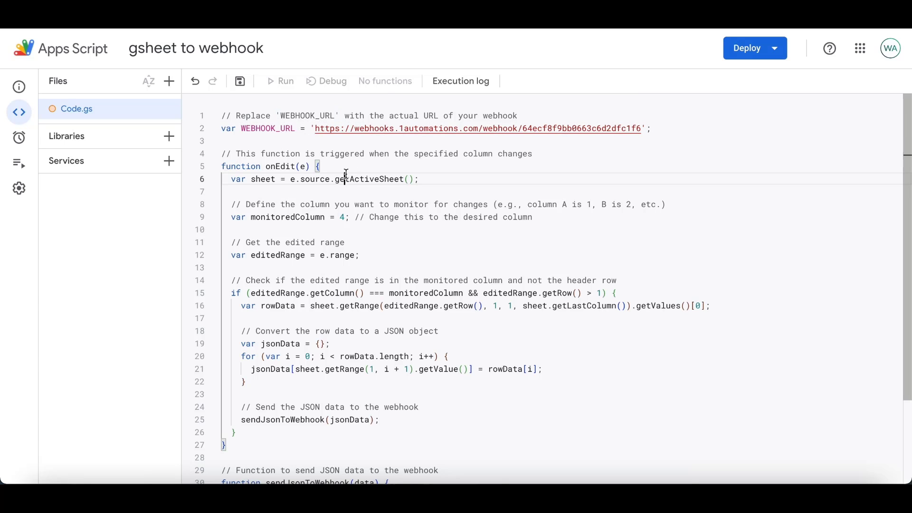
left_click(315, 127)
Select the monitoredColumn variable name on line 9
left_click(360, 191)
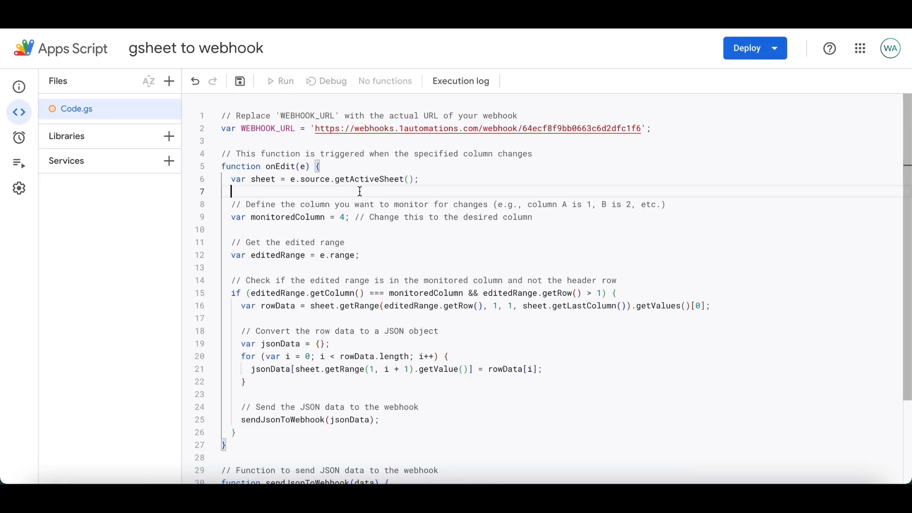
left_click(353, 241)
double_click(322, 217)
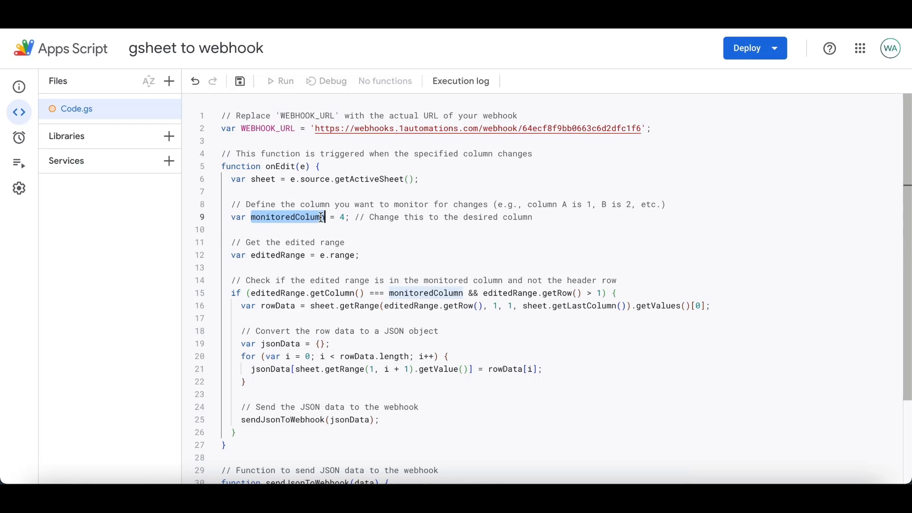
left_click(302, 23)
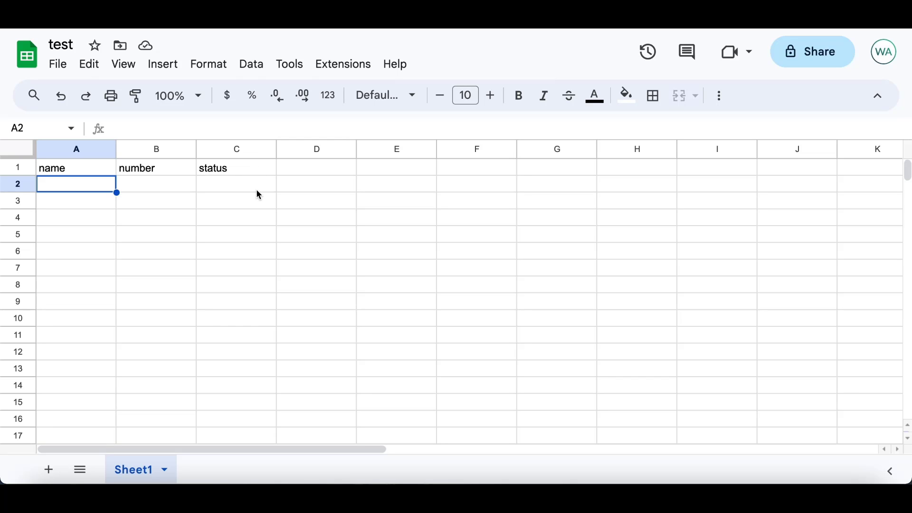
Confirm in the sheet that status sits in column C
left_click(25, 188)
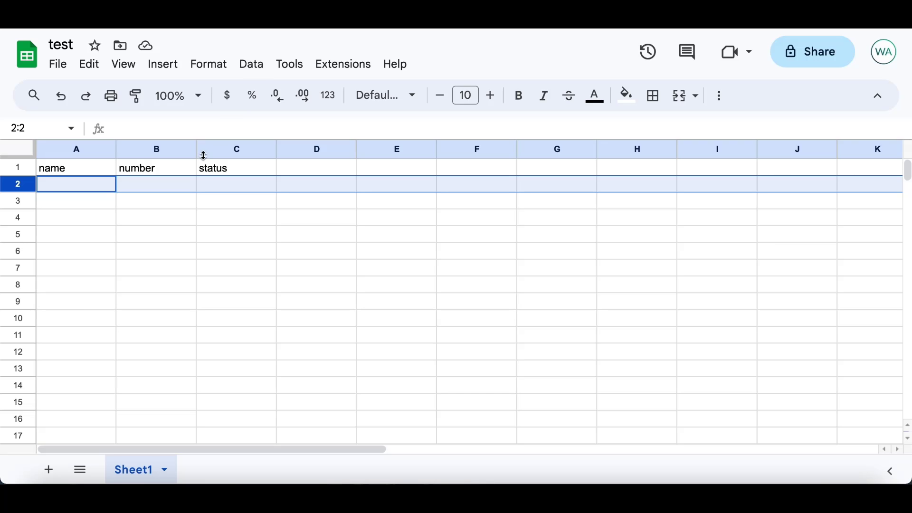
left_click(238, 148)
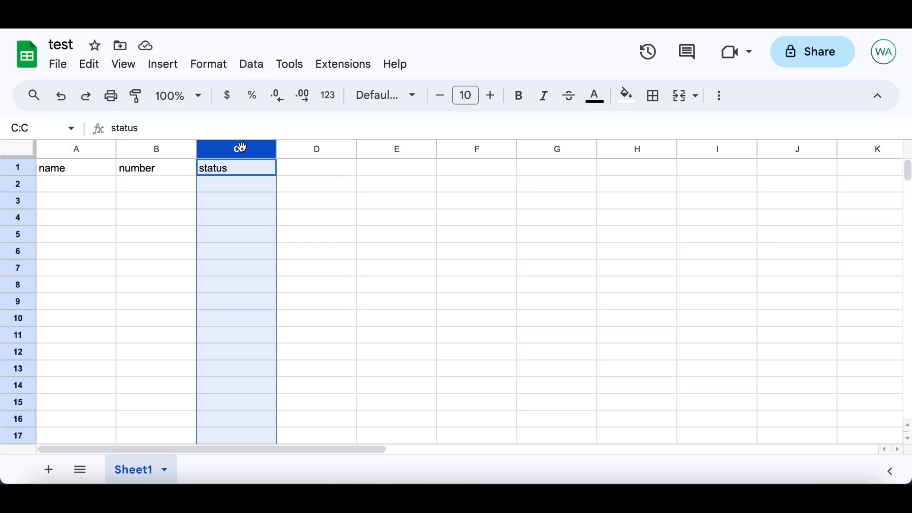
left_click(252, 186)
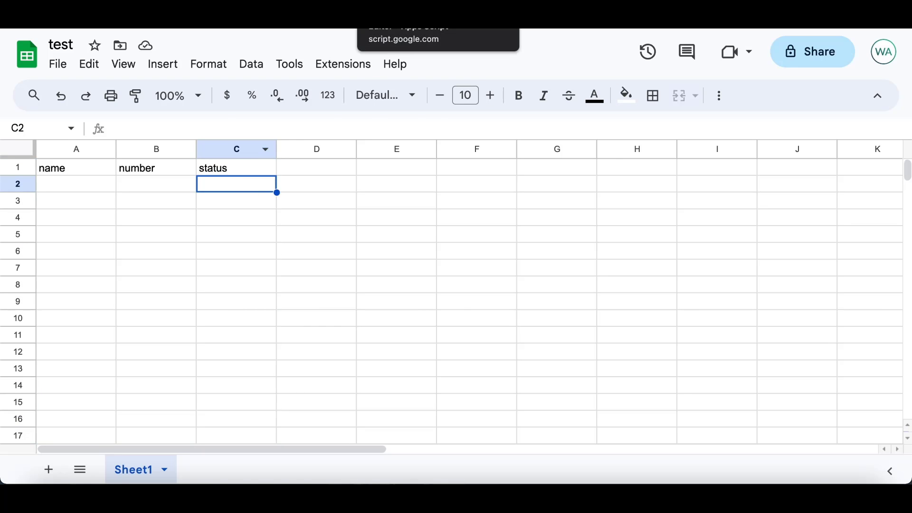
Change monitoredColumn on line 9 from 4 to 3 and save the project
left_click(398, 10)
left_click(361, 253)
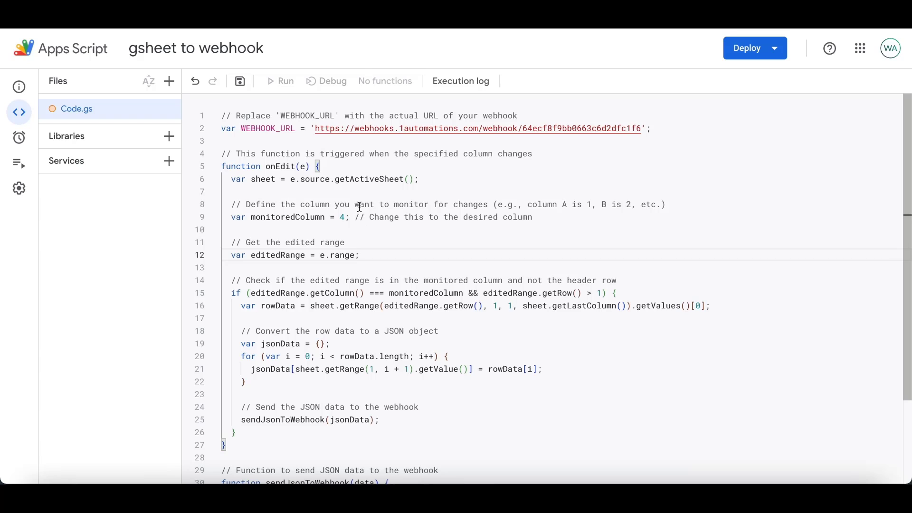
left_click(345, 217)
key("BackSpace")
type("3")
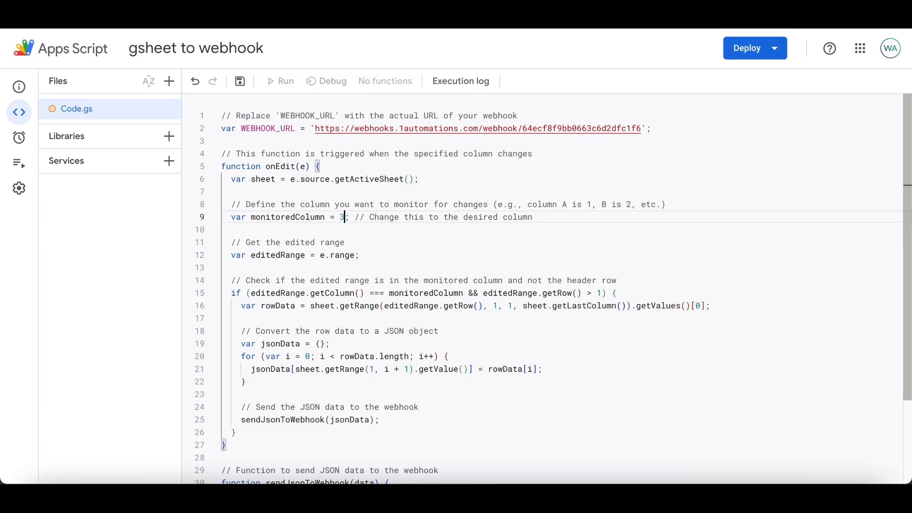
left_click(537, 256)
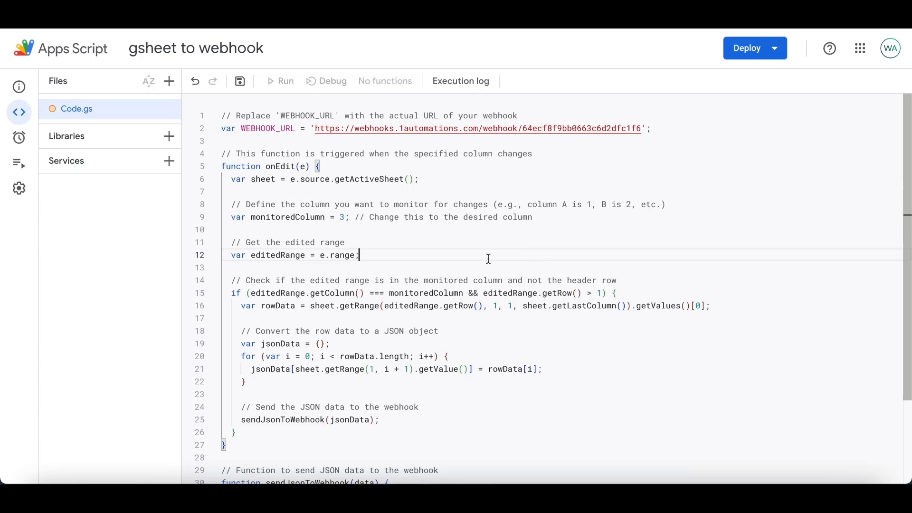
left_click(243, 84)
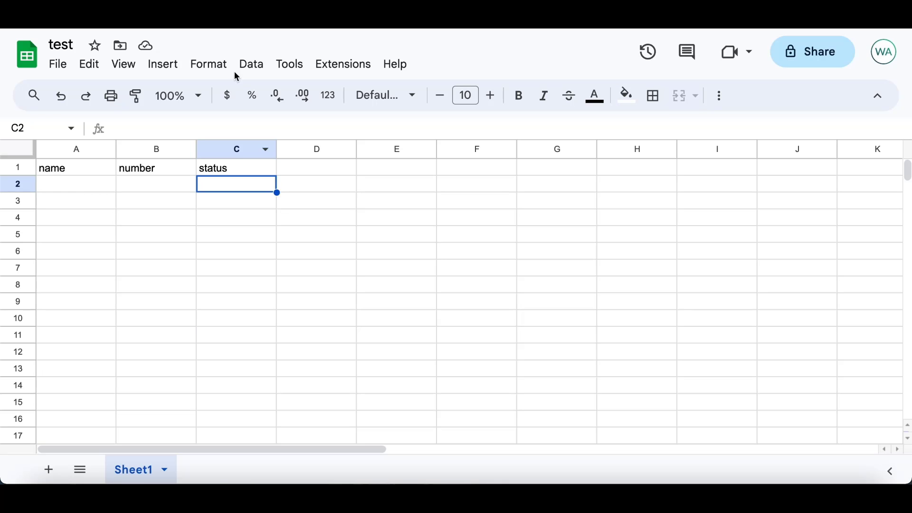
Enter two sample rows, each with a name in column A and a phone number in column B
left_click(85, 188)
type("A")
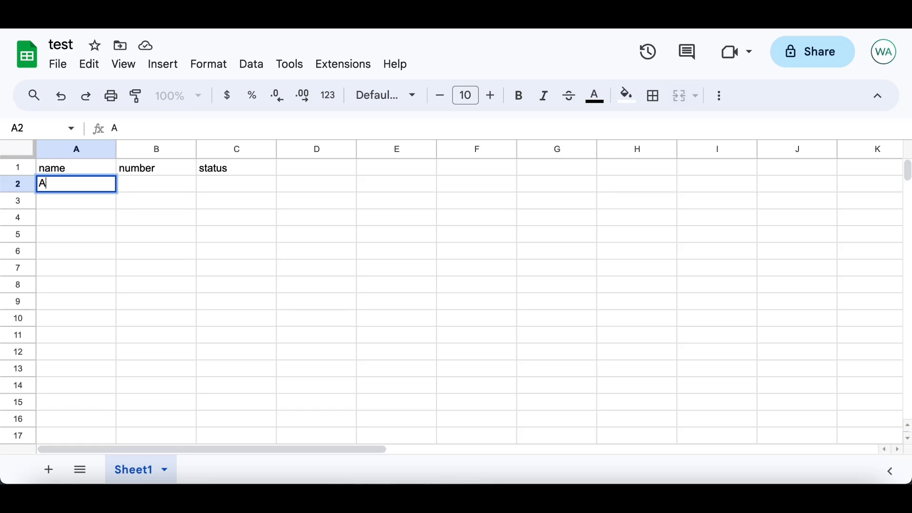
type("mit")
key("Tab")
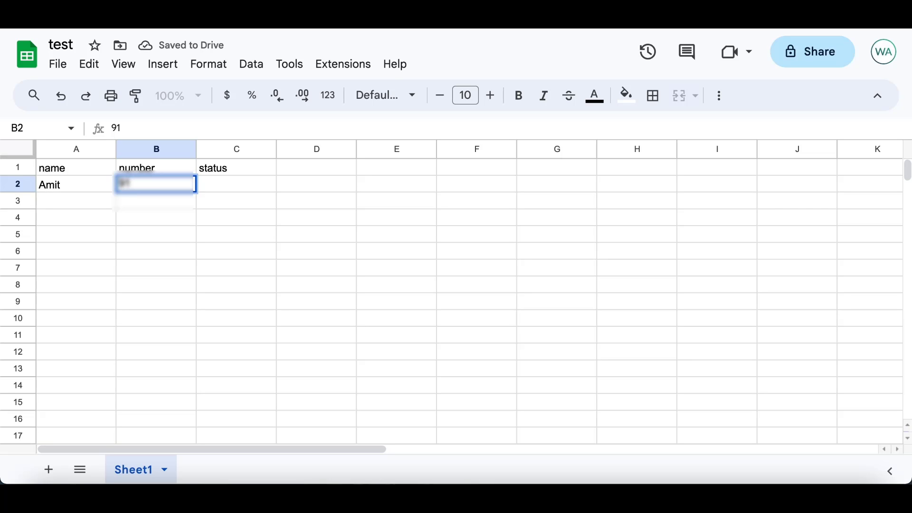
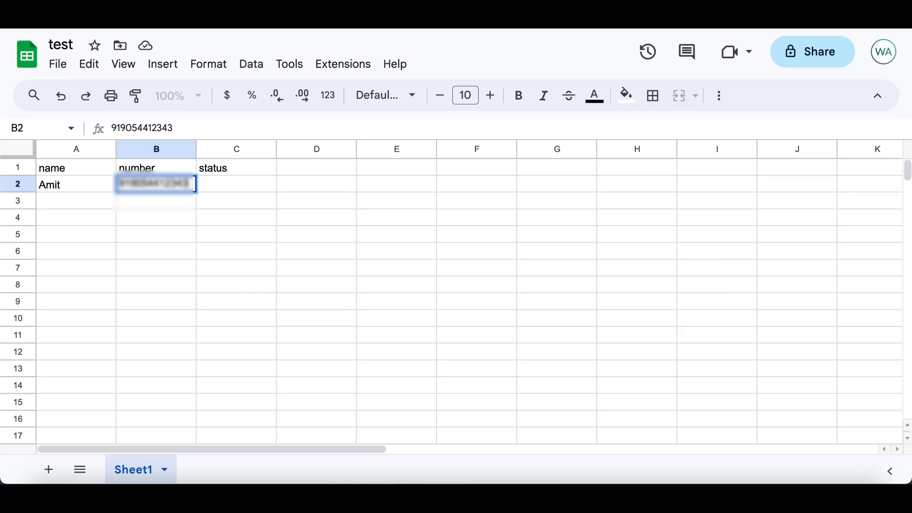
left_click(61, 189)
left_click(67, 204)
type("Rahul")
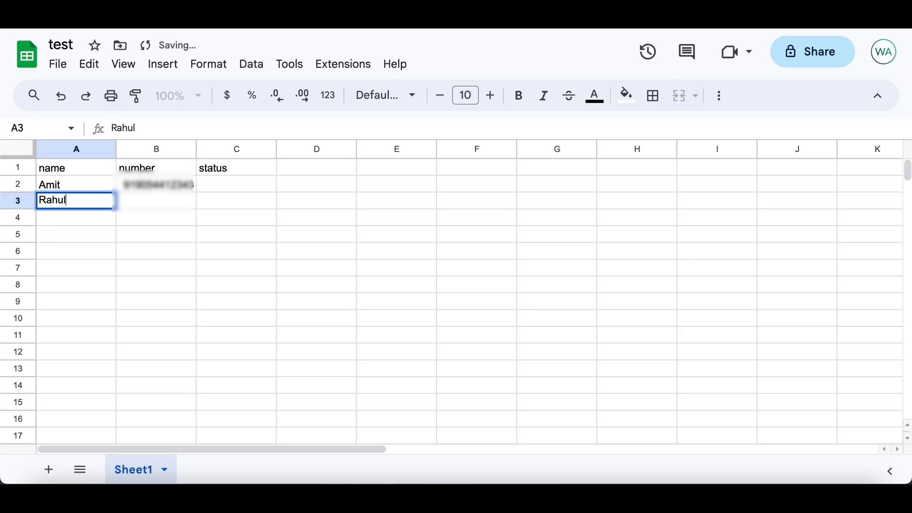
key("Tab")
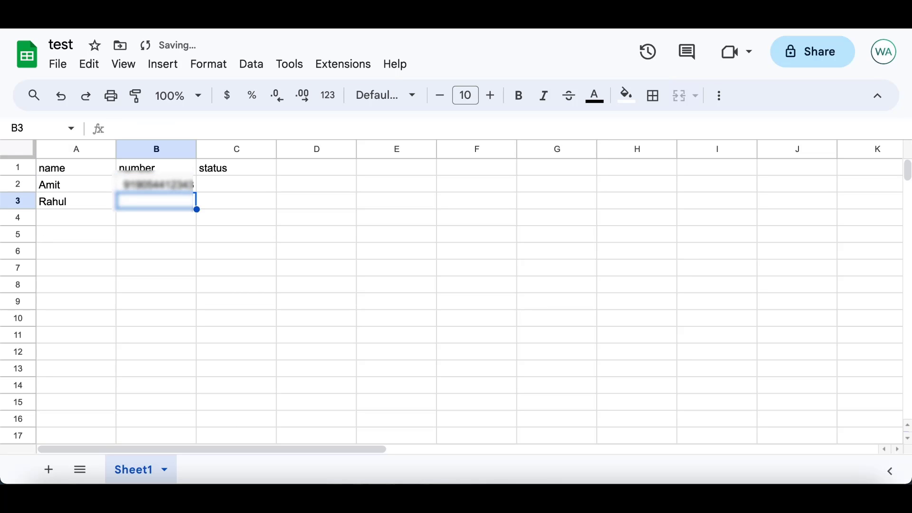
type("919999999999")
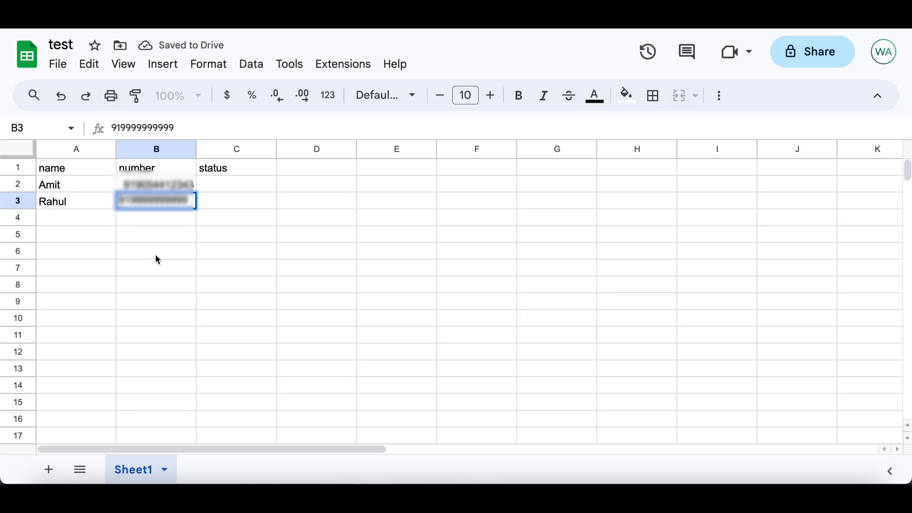
left_click(156, 255)
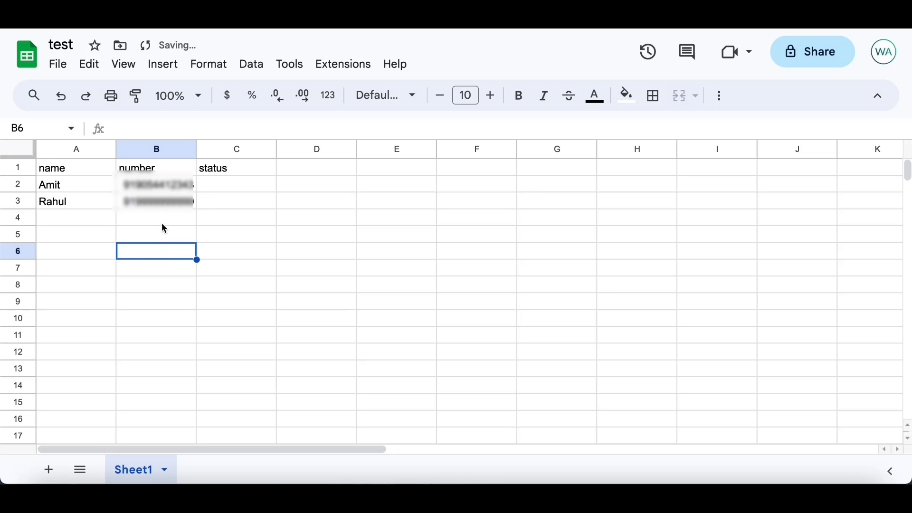
Inspect the country code of the phone number in B2 without changing it
left_click(141, 189)
double_click(140, 189)
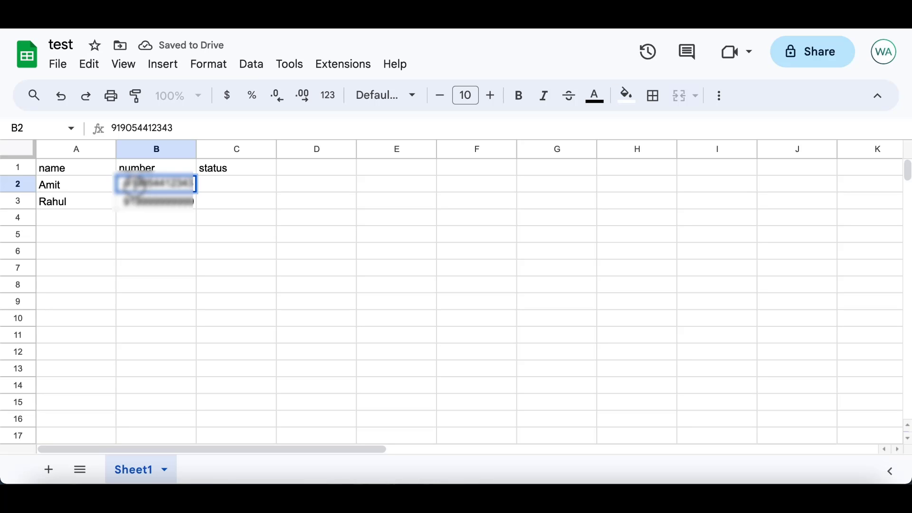
left_click_drag(137, 187, 122, 187)
left_click(163, 263)
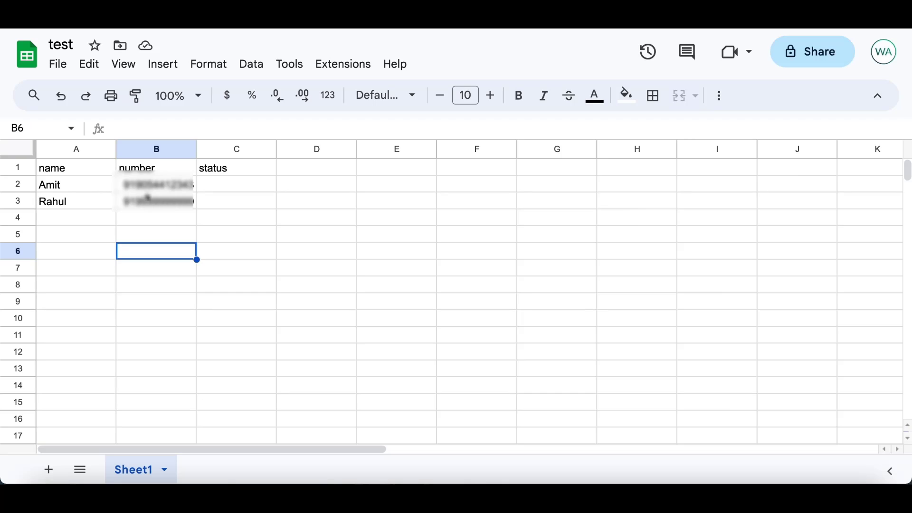
Open the project's Triggers page and start adding a new trigger
left_click(92, 189)
left_click(158, 189)
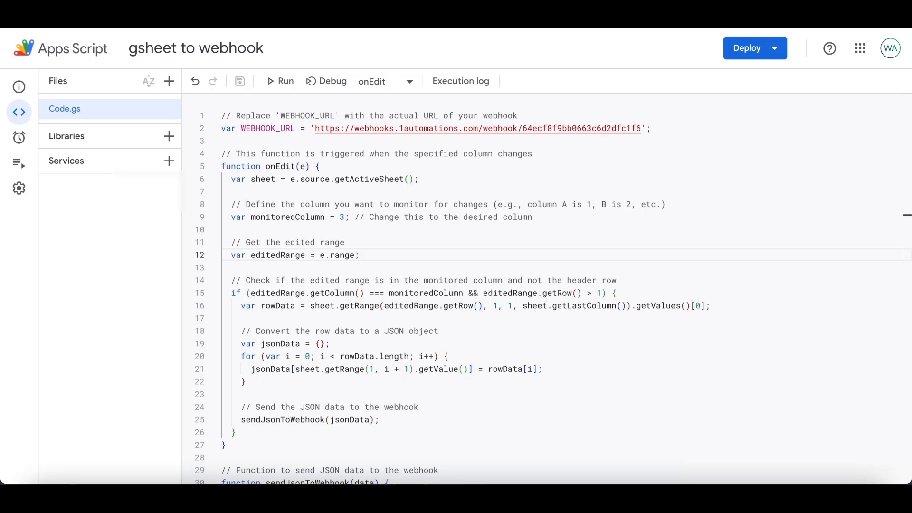
mouse_move(10, 142)
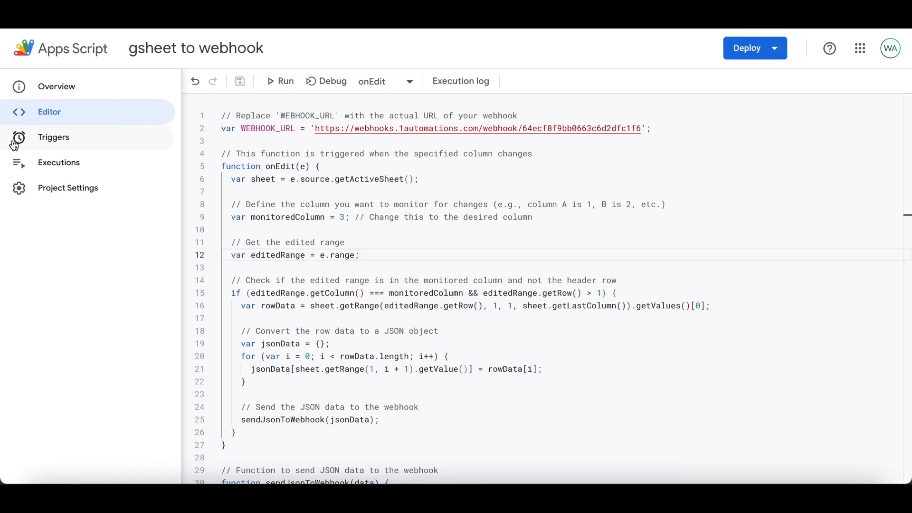
left_click(55, 147)
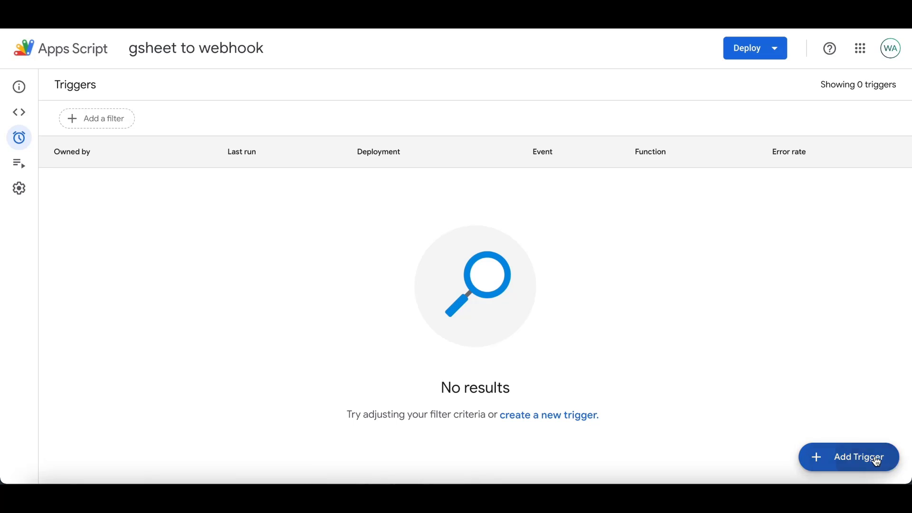
left_click(878, 462)
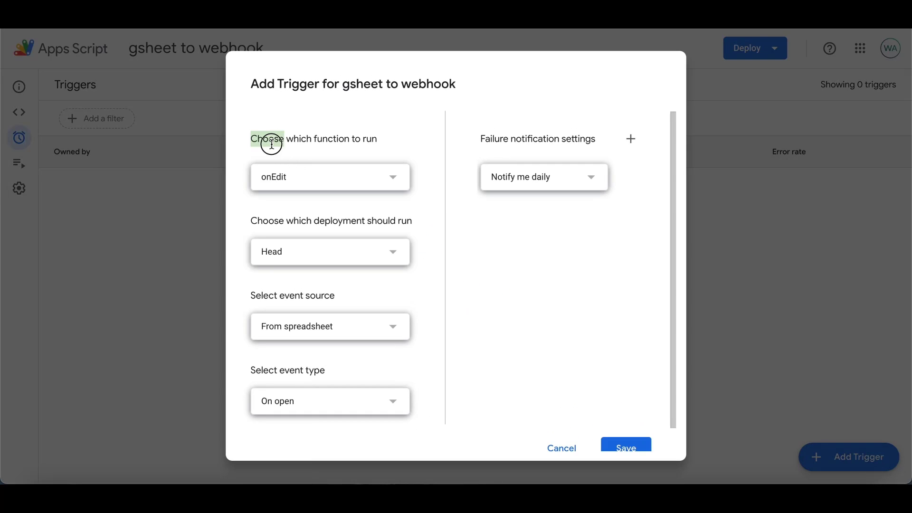
Set the trigger to run onEdit from the spreadsheet on edit, and save it
left_click(297, 181)
left_click(291, 180)
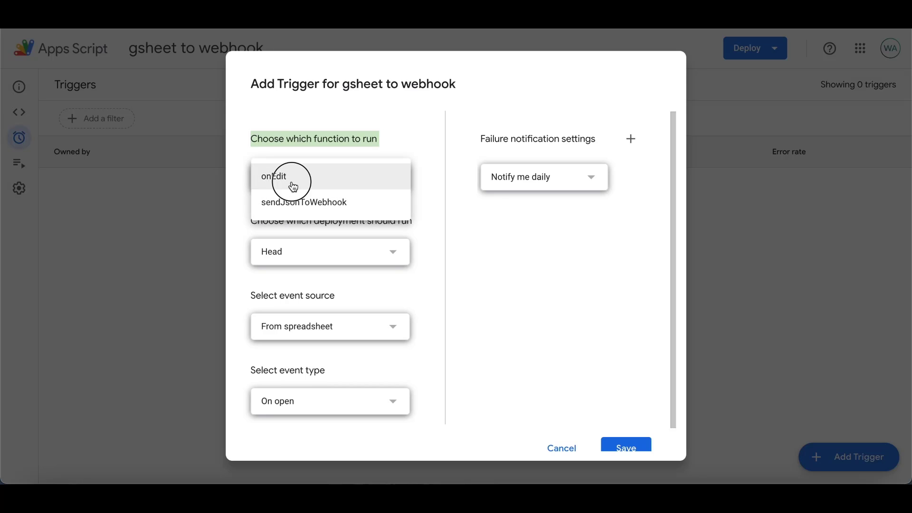
left_click(458, 354)
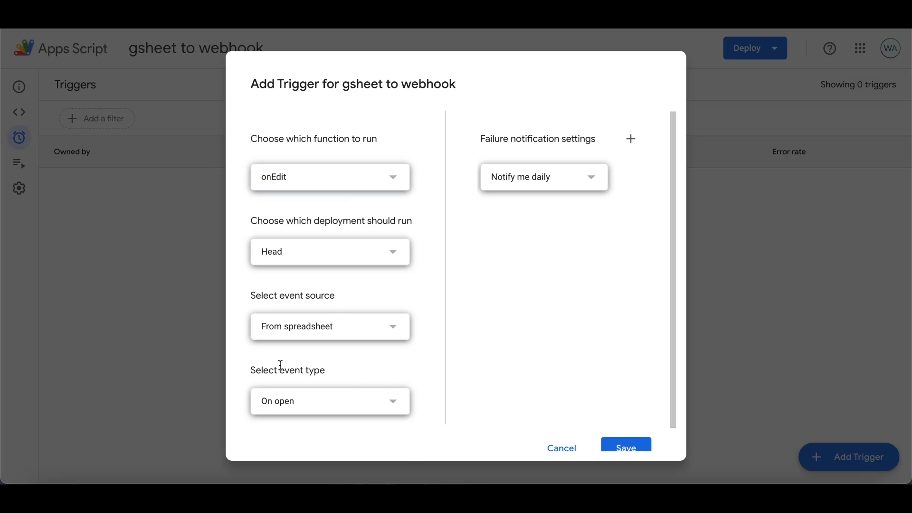
left_click(315, 403)
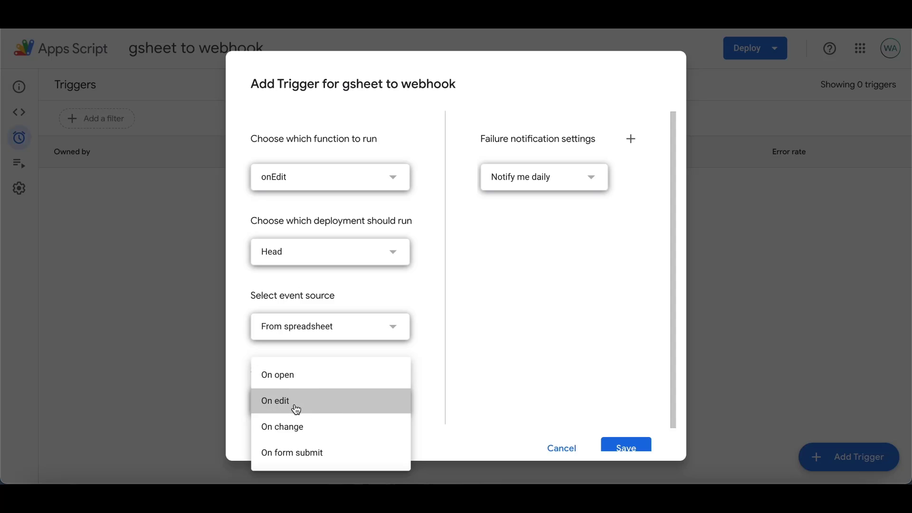
left_click(296, 408)
scroll(549, 369, "down", 1)
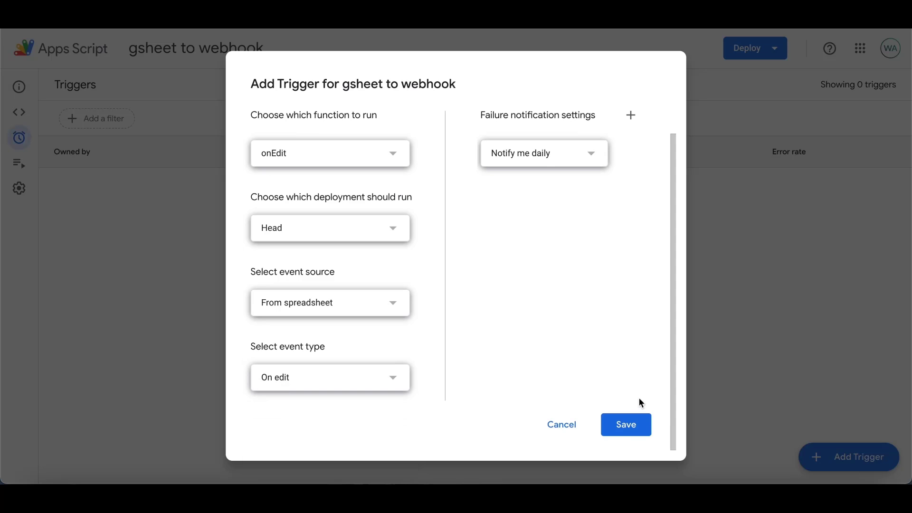
left_click(638, 428)
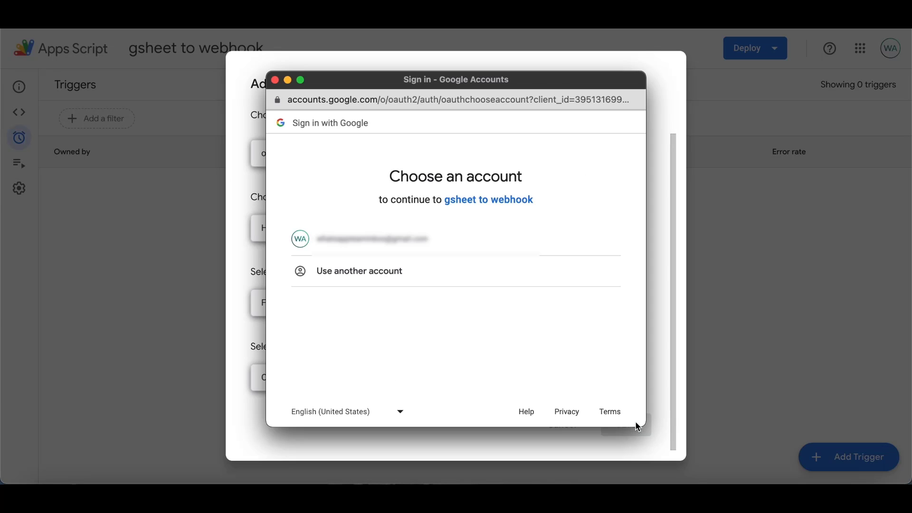
Authorize gsheet to webhook with the Google account, proceeding past the unverified-app warning and allowing access
left_click(398, 245)
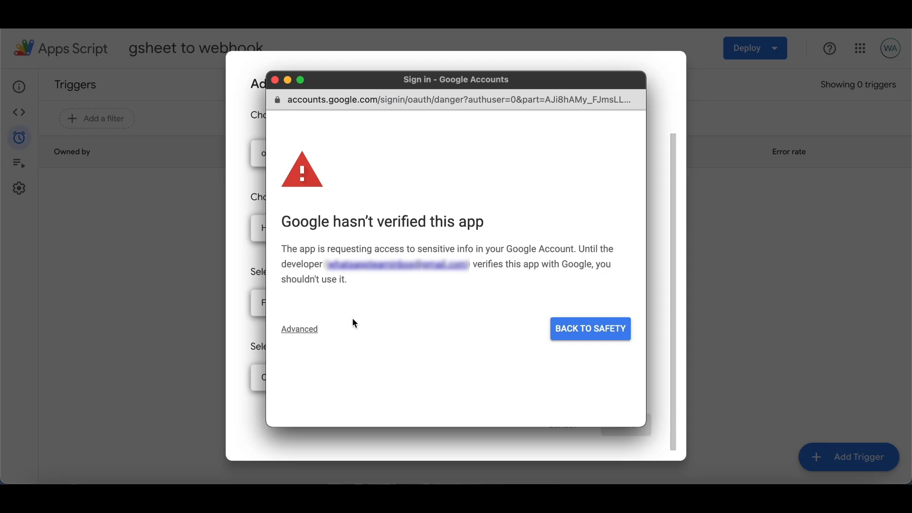
left_click(305, 333)
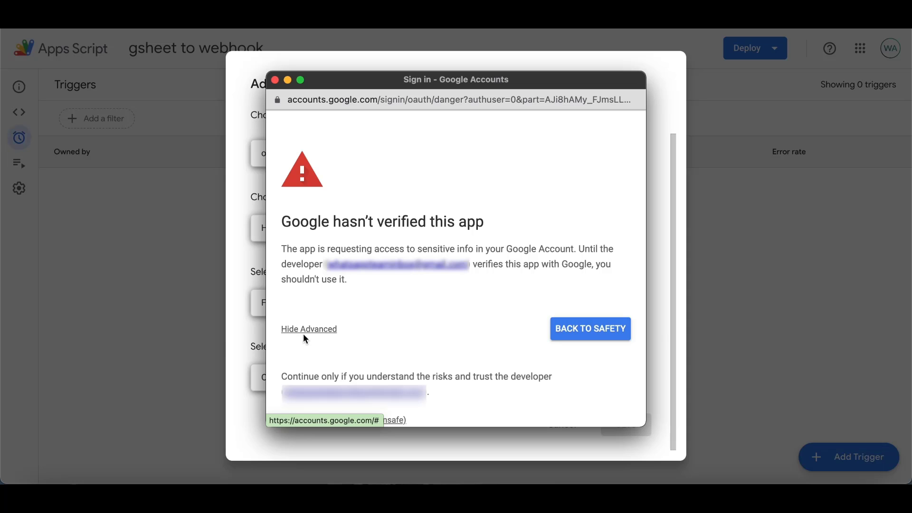
scroll(356, 332, "down", 2)
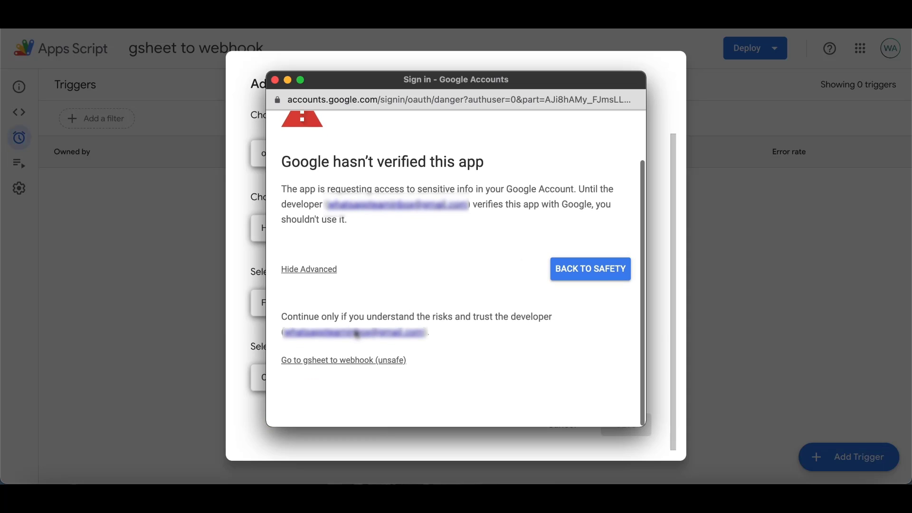
left_click(308, 365)
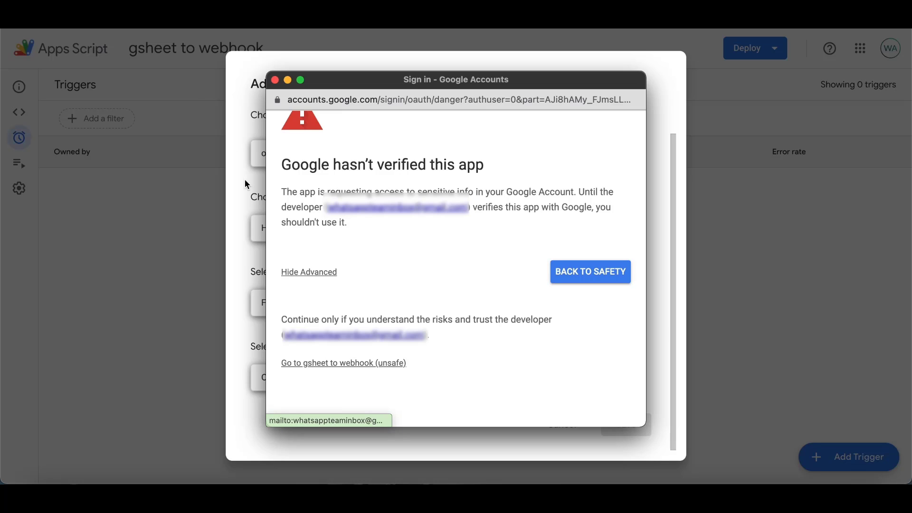
left_click(387, 367)
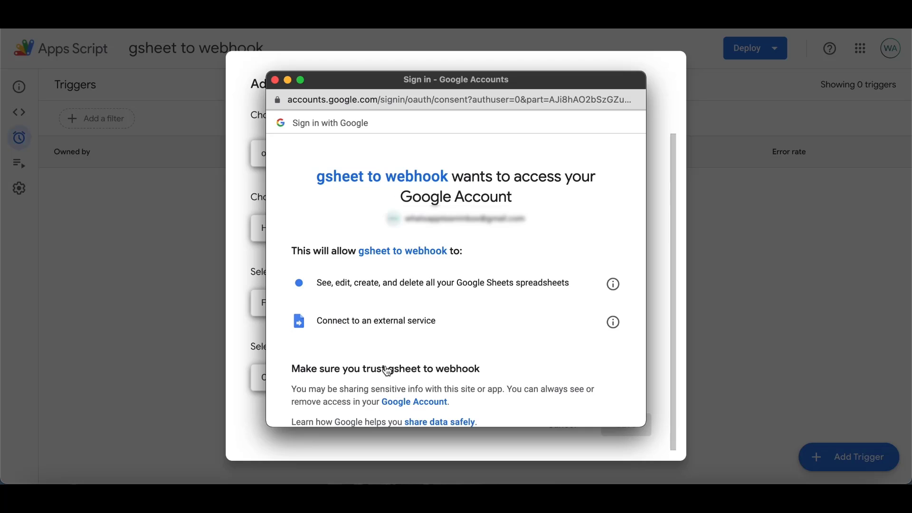
scroll(388, 371, "down", 3)
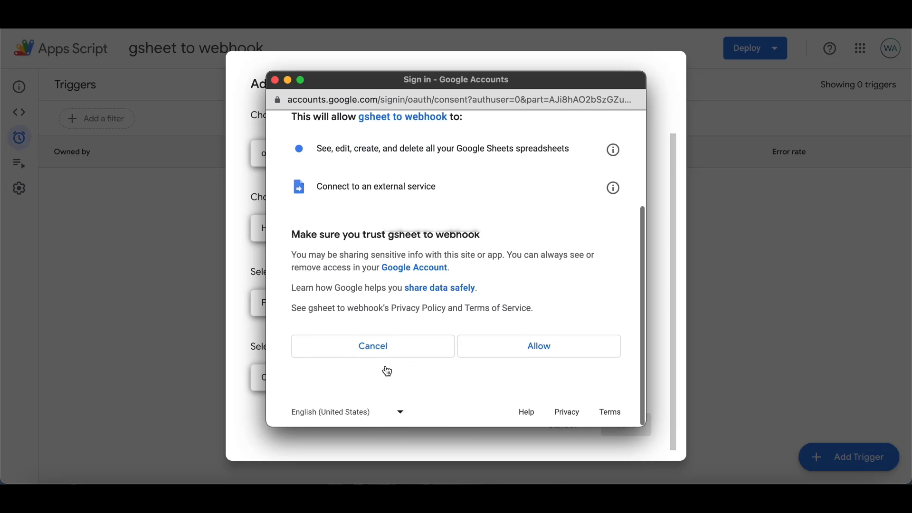
left_click(529, 351)
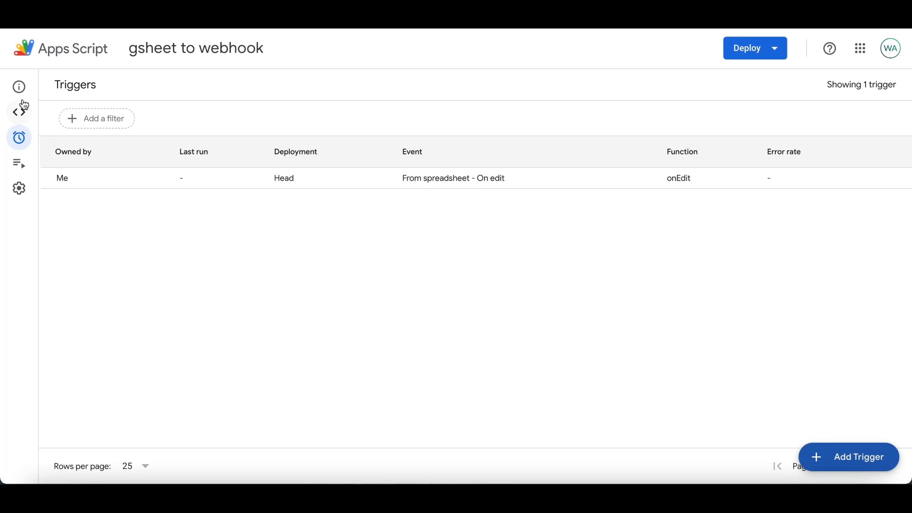
Return to the script's code in the Editor and scroll through it
left_click(33, 114)
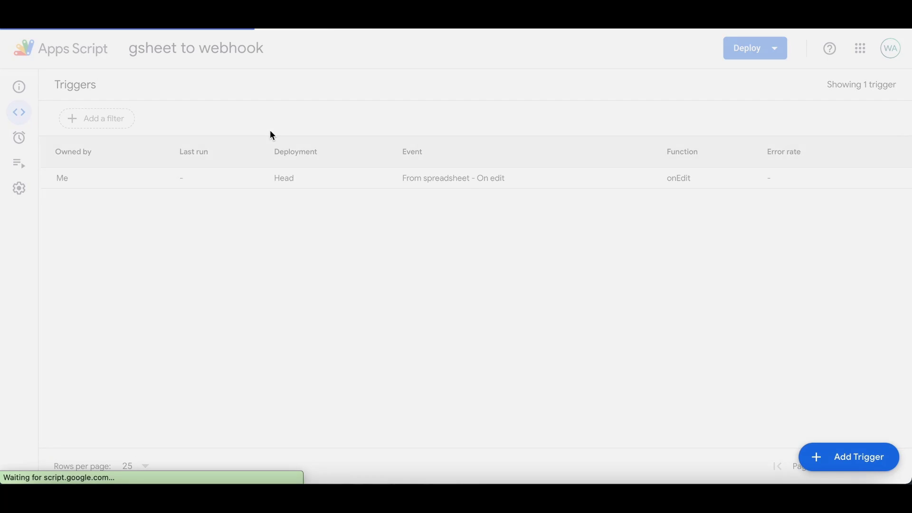
scroll(458, 326, "down", 2)
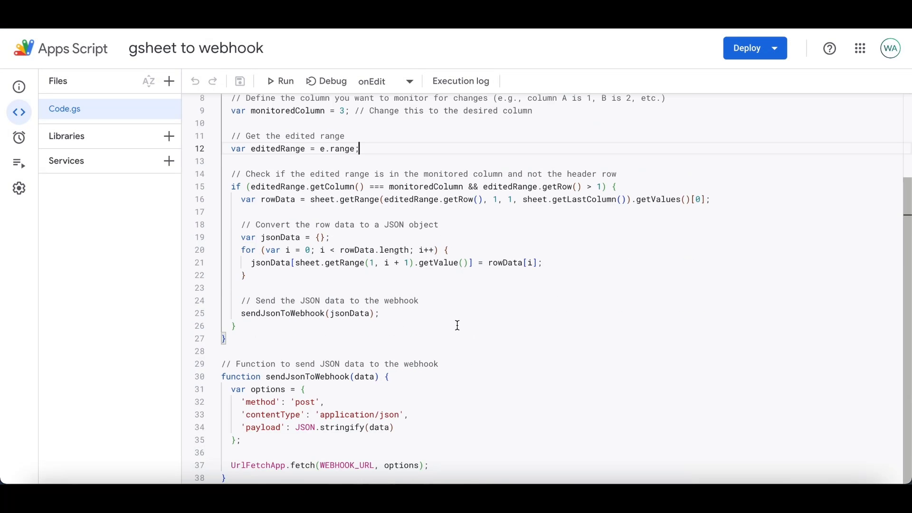
scroll(456, 328, "up", 2)
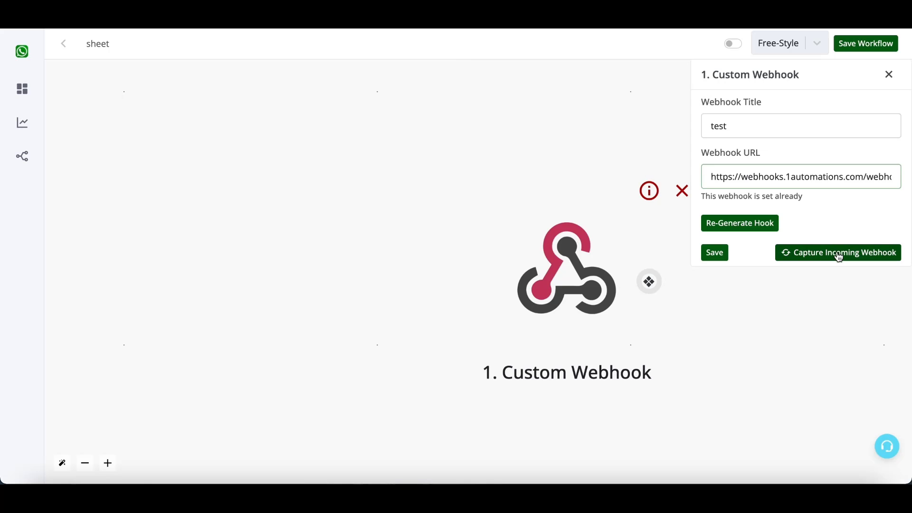
Capture a test webhook payload by entering 'done' in cell C2, then view the received name, number and status fields
left_click(839, 258)
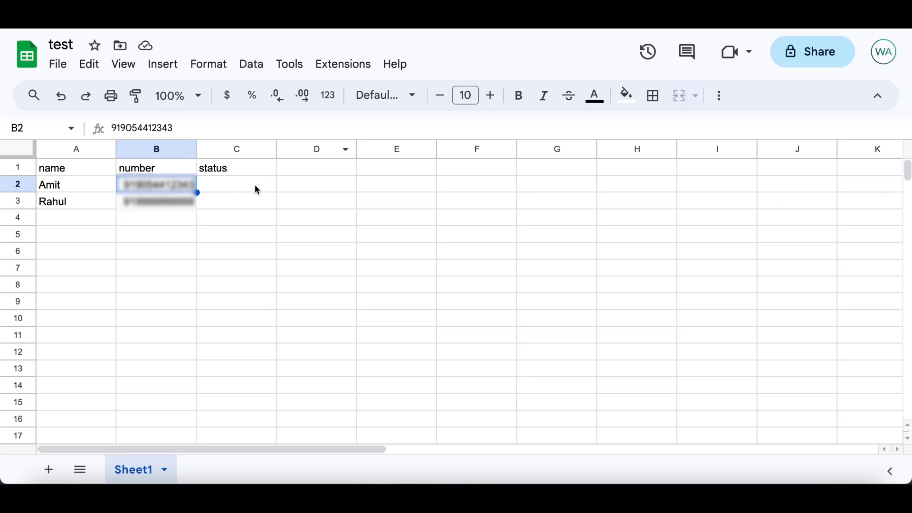
left_click(257, 190)
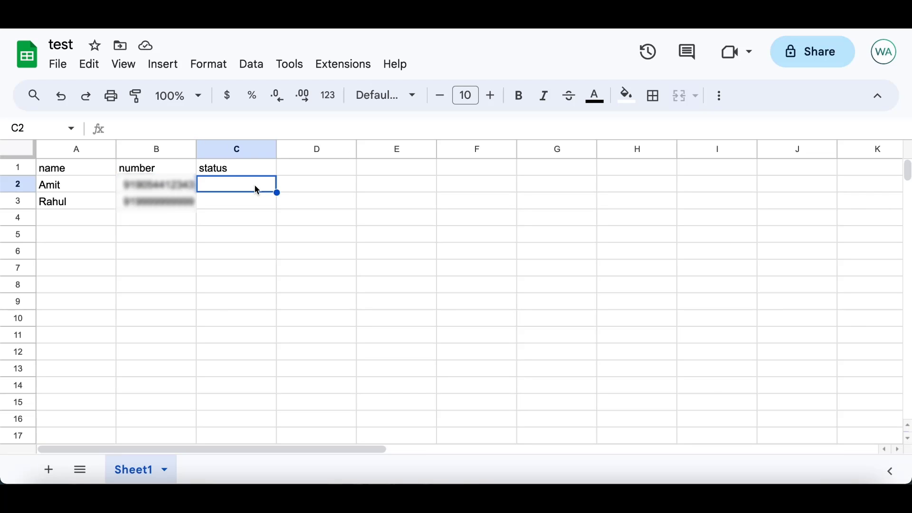
type("done")
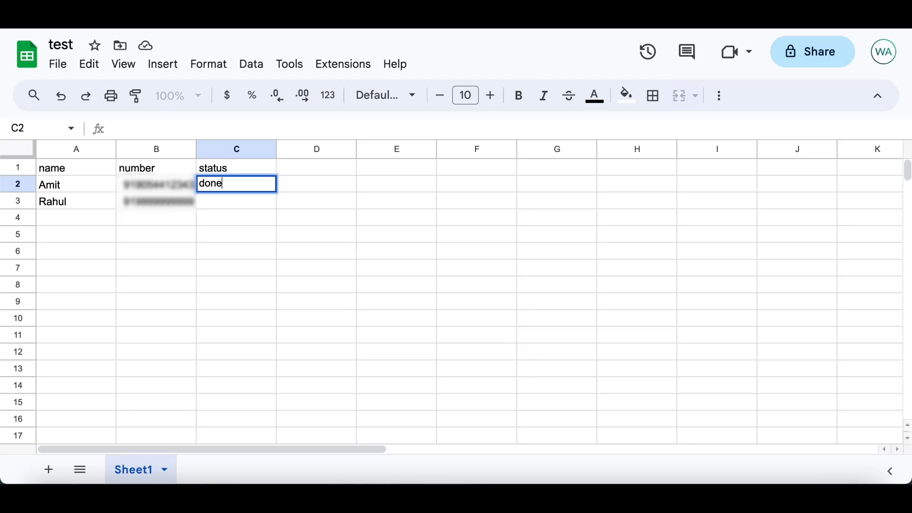
key("Return")
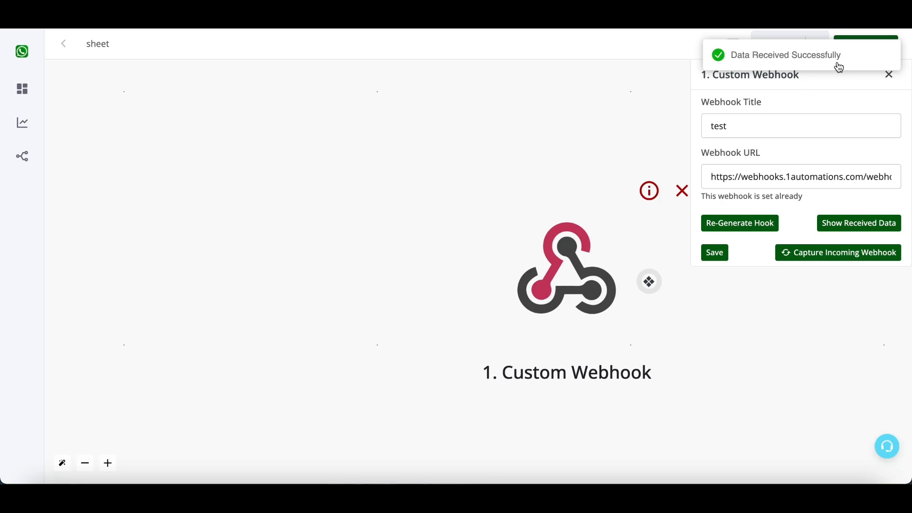
left_click(839, 230)
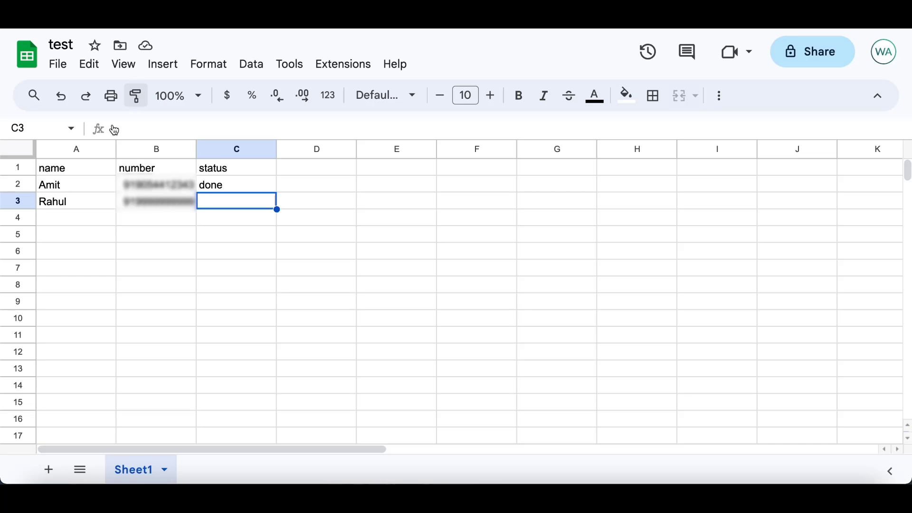
Check row 2 in the sheet, then save the Custom Webhook step to the workflow
left_click(18, 185)
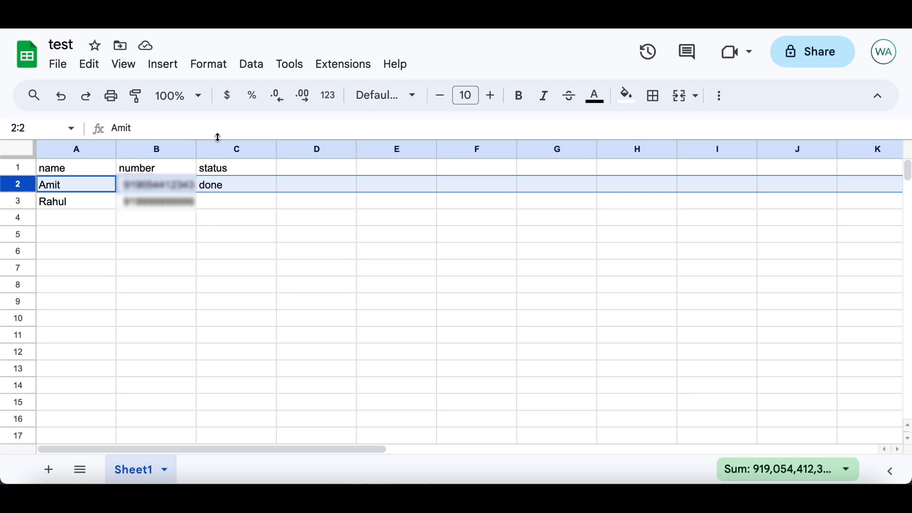
left_click(241, 270)
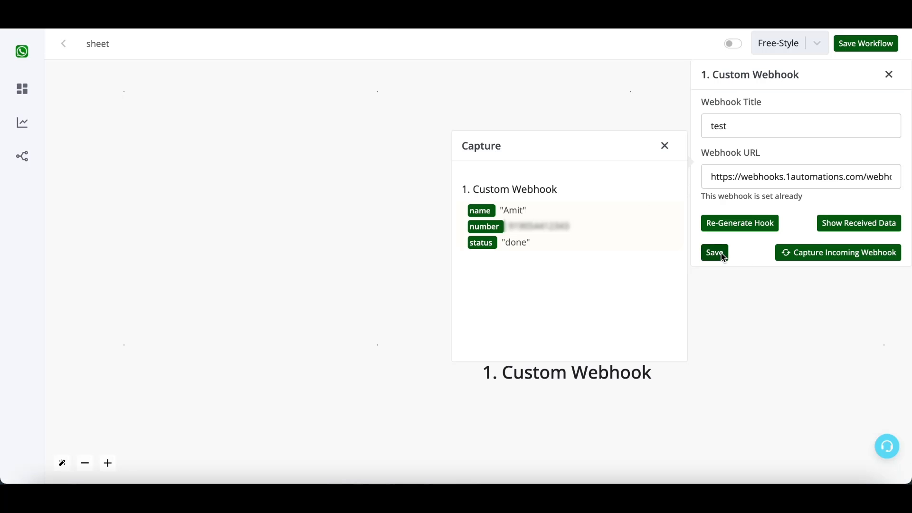
left_click(720, 253)
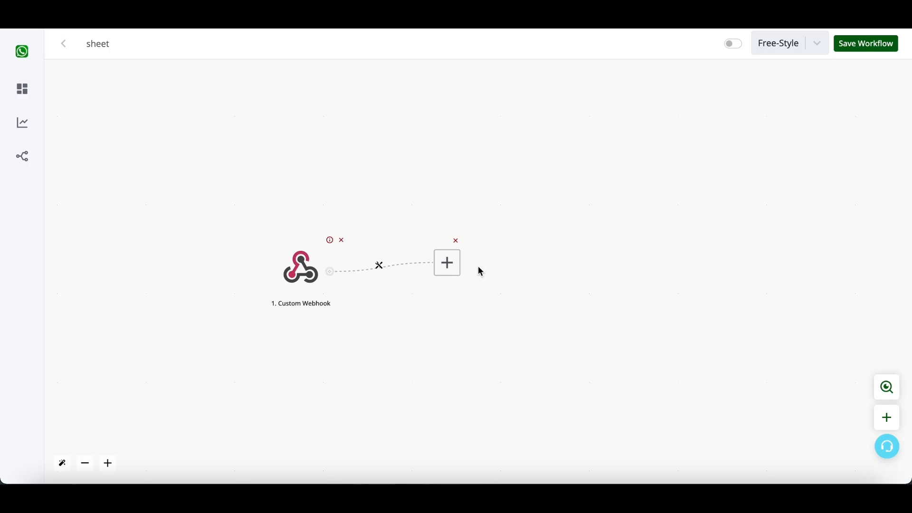
Add the CRM app's Send Template Message action after the webhook, leaving an empty step after it
left_click(447, 262)
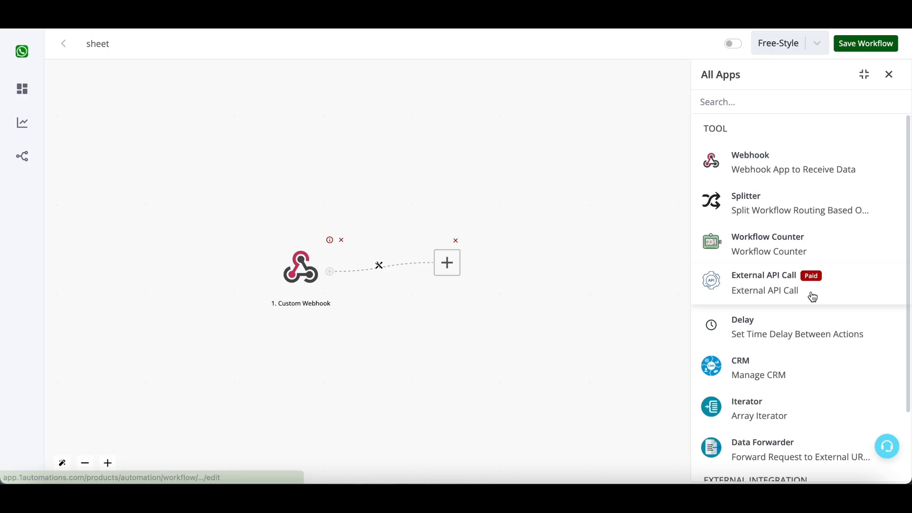
left_click(793, 366)
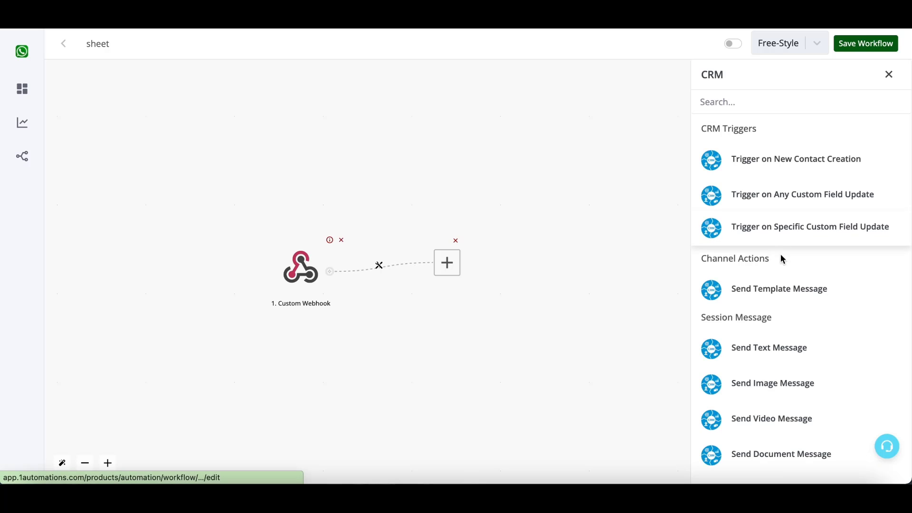
left_click(779, 289)
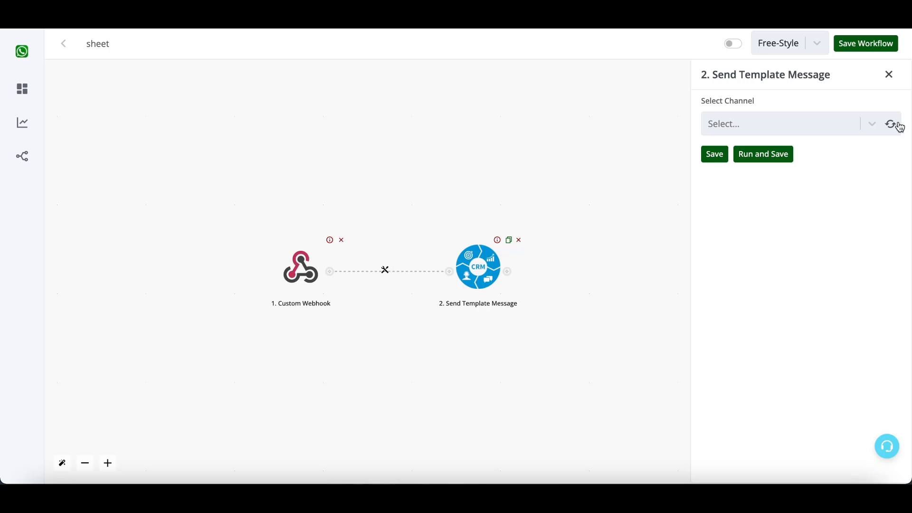
left_click(507, 272)
left_click_drag(524, 276, 418, 170)
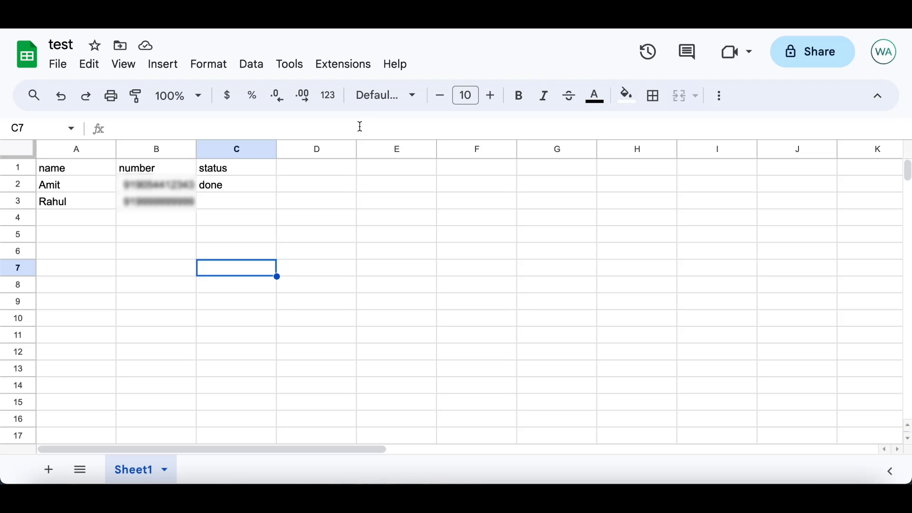
left_click(241, 150)
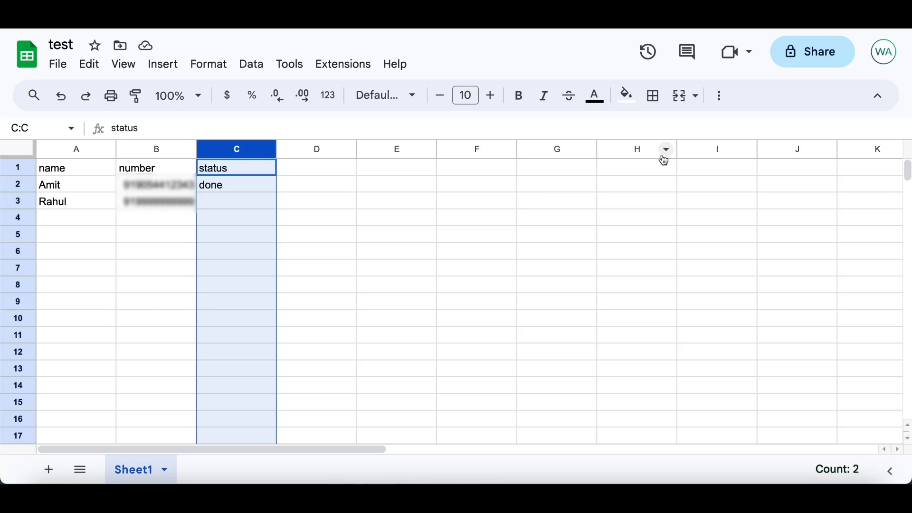
left_click(406, 299)
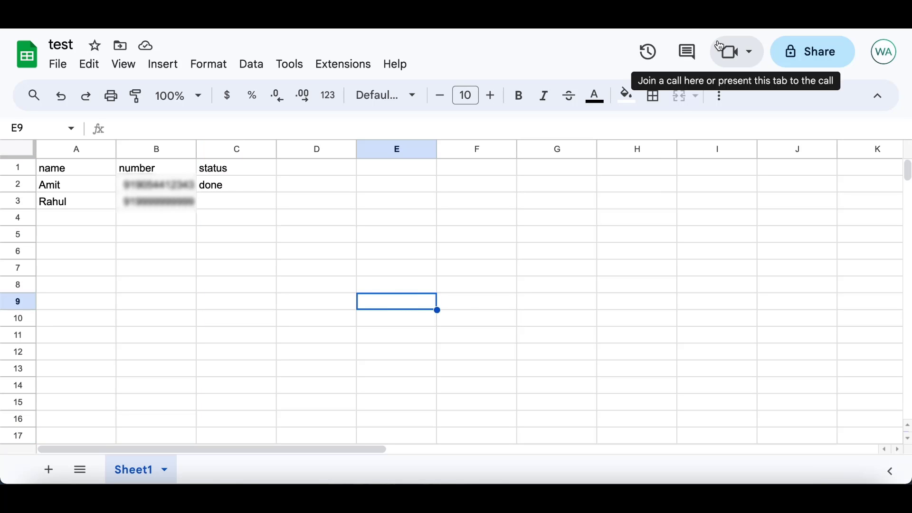